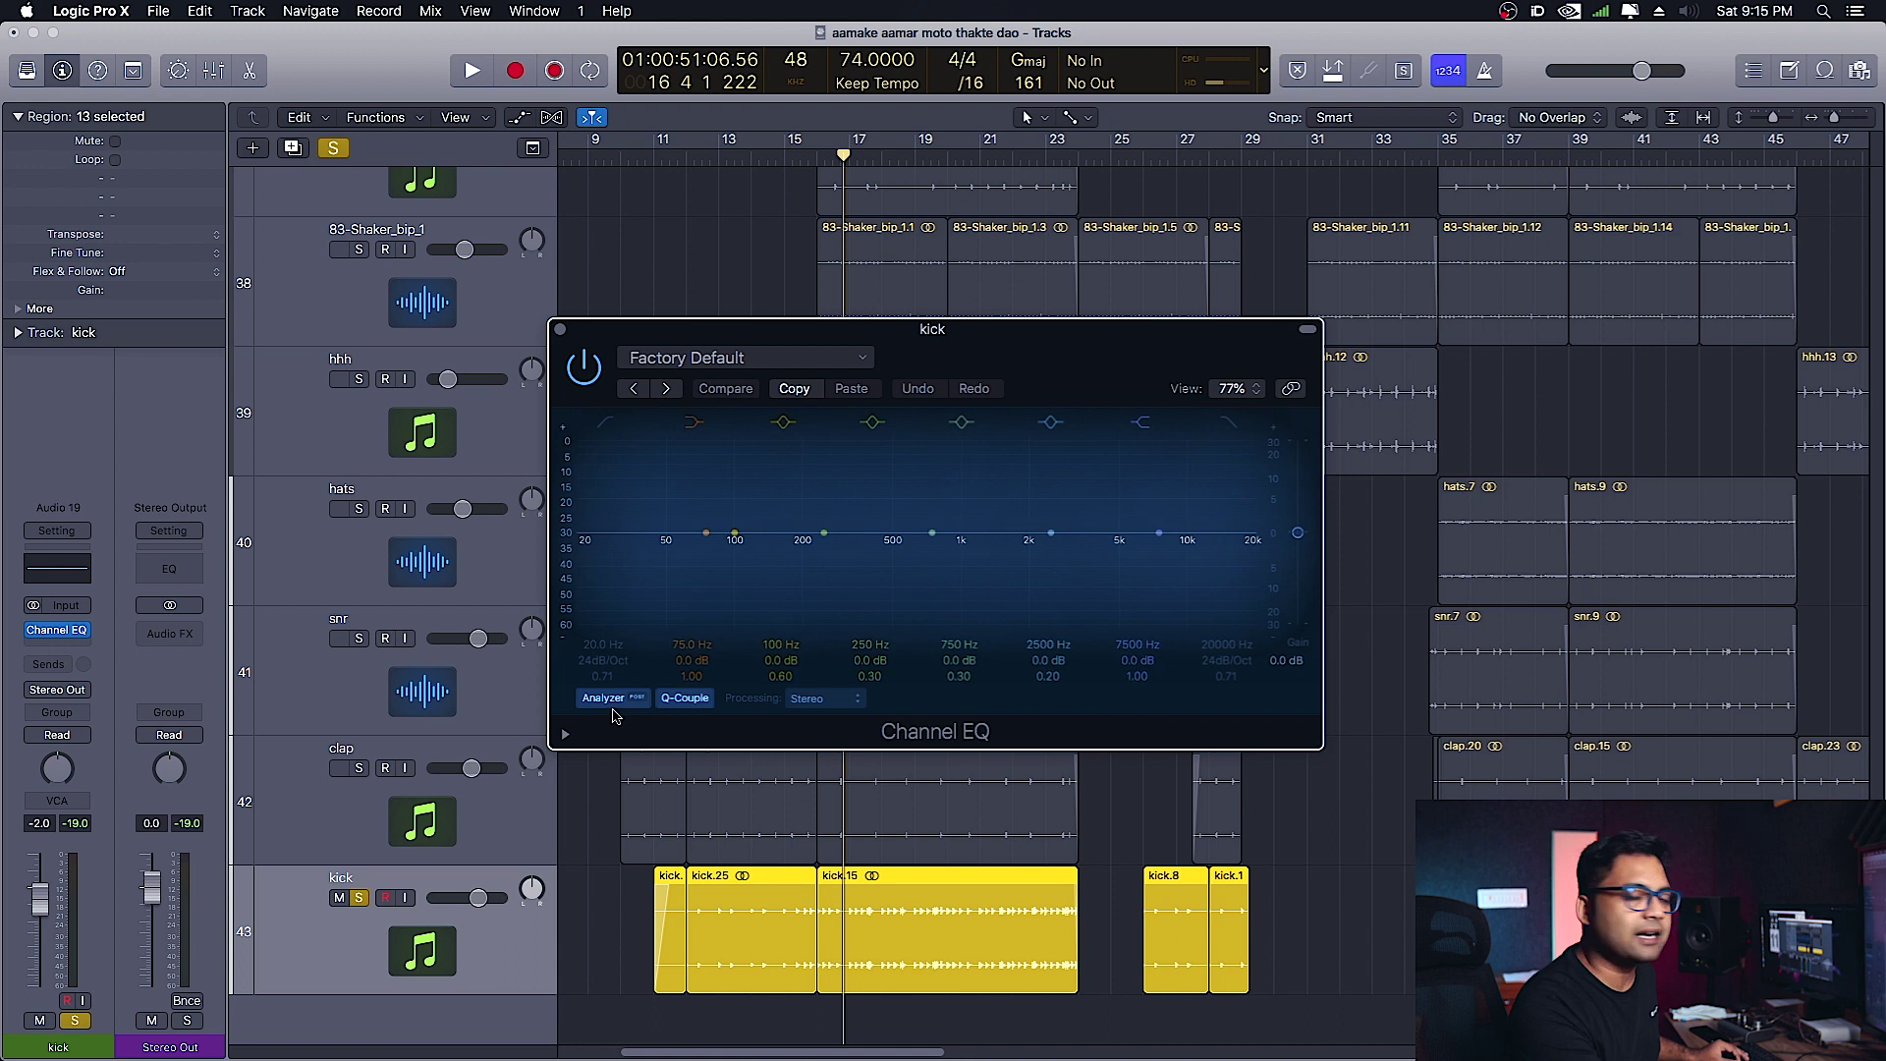
# Play the soloed kick and boost the 100 Hz band of its Channel EQ by 3.5 dB
pyautogui.press('space')
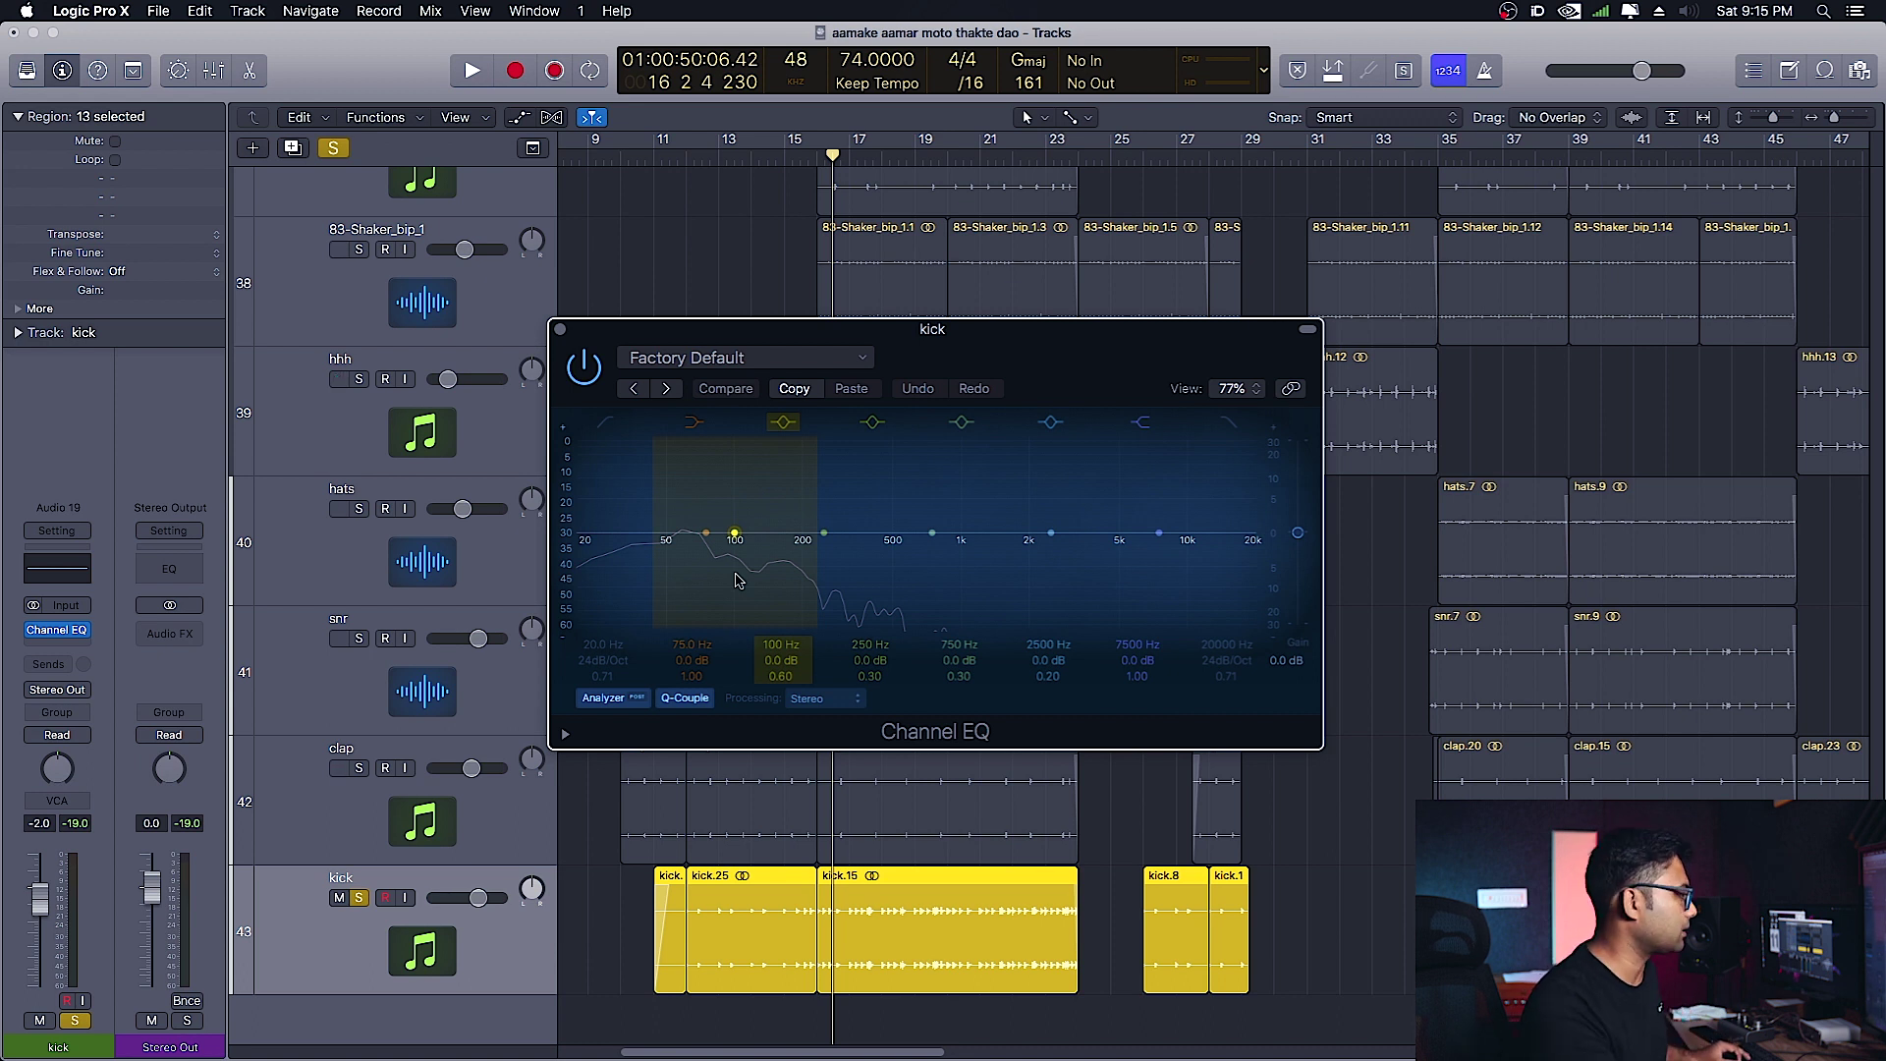
pyautogui.press('space')
pyautogui.moveTo(733, 543); pyautogui.dragTo(735, 524)
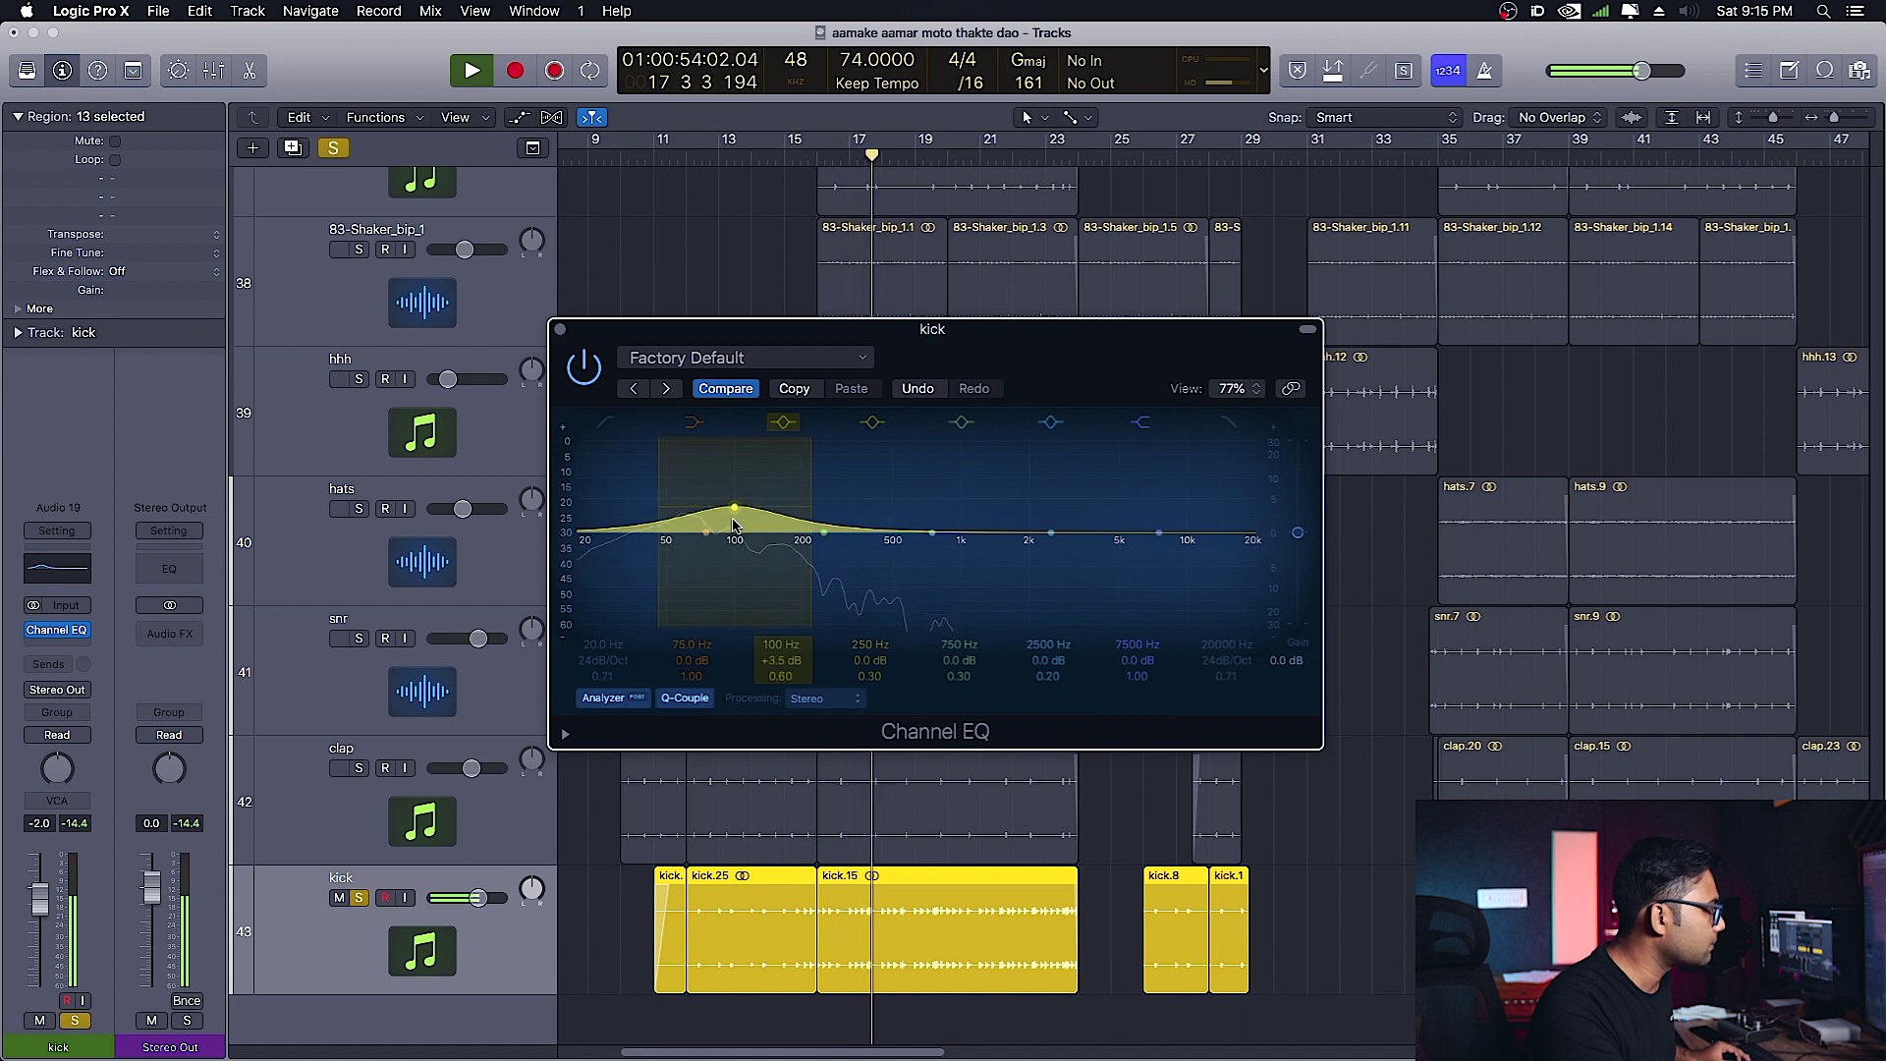
# Compare the kick's sound with the Channel EQ bypassed and re-enabled during playback
pyautogui.press('space')
pyautogui.click(590, 378)
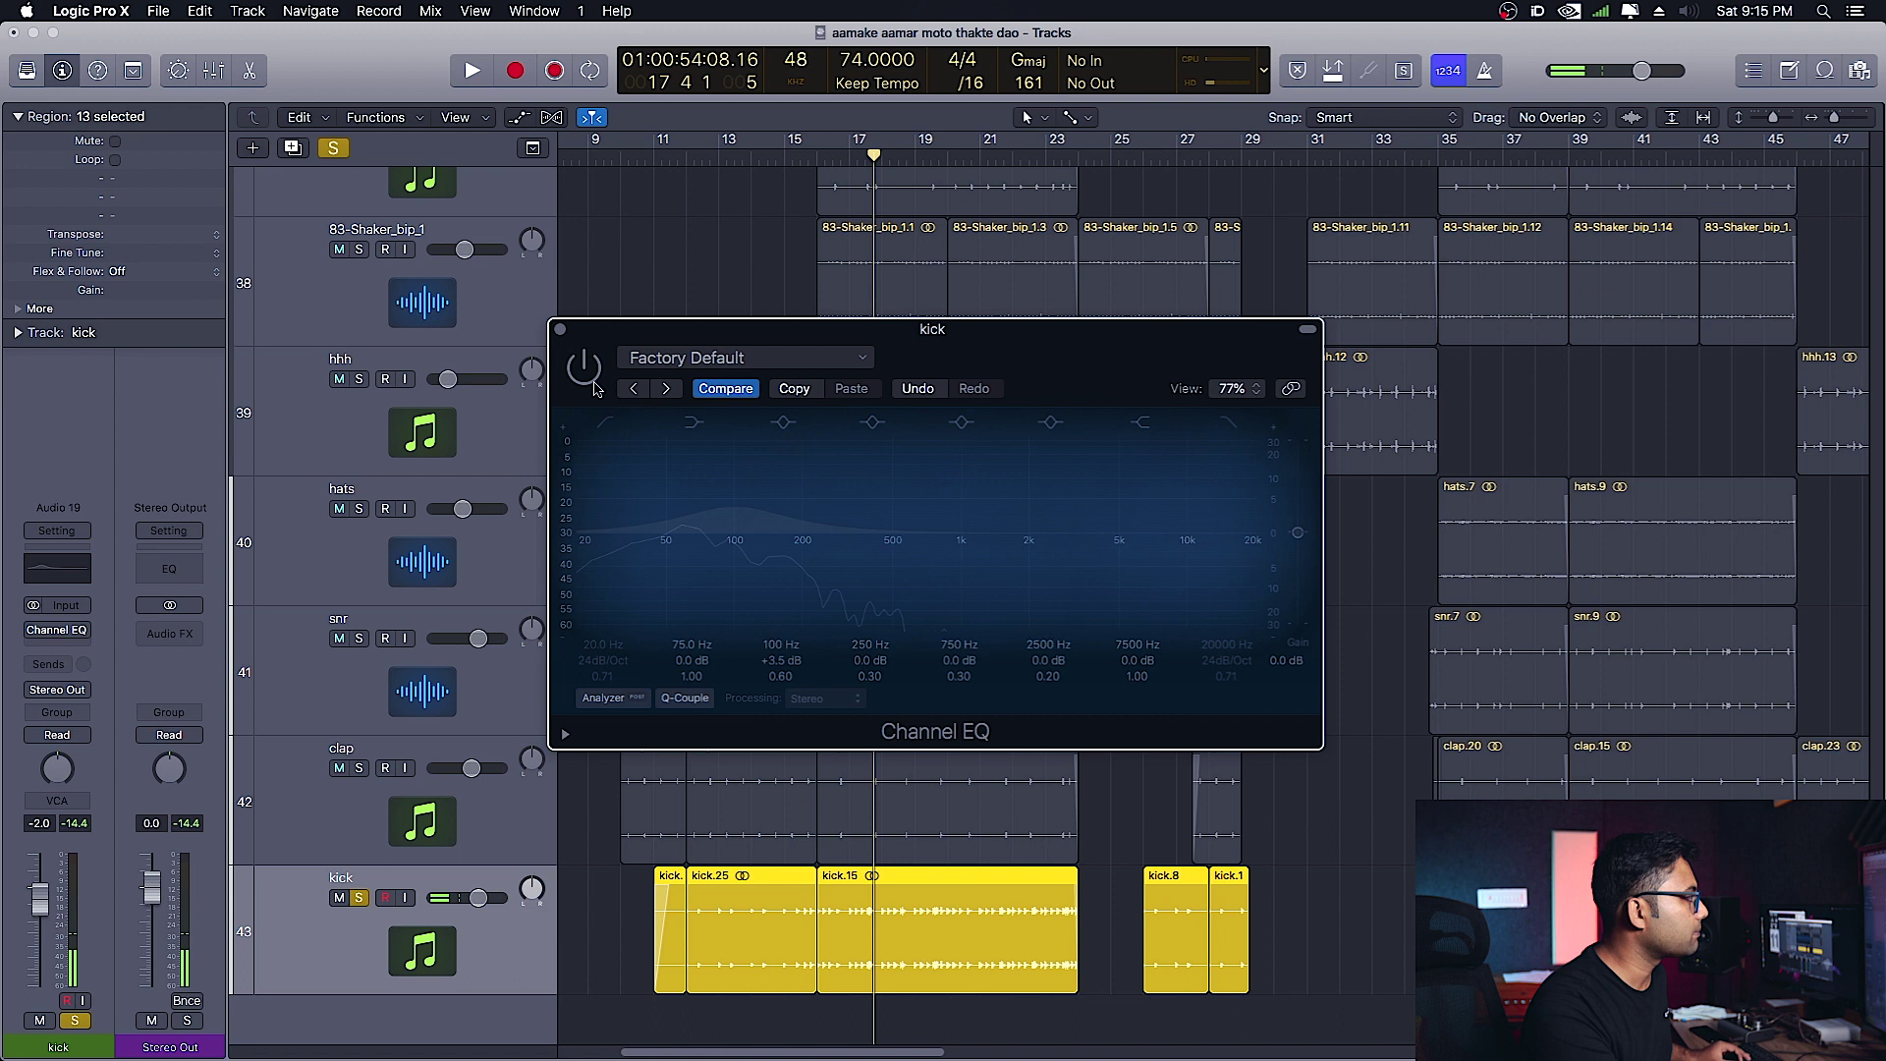
pyautogui.press('space')
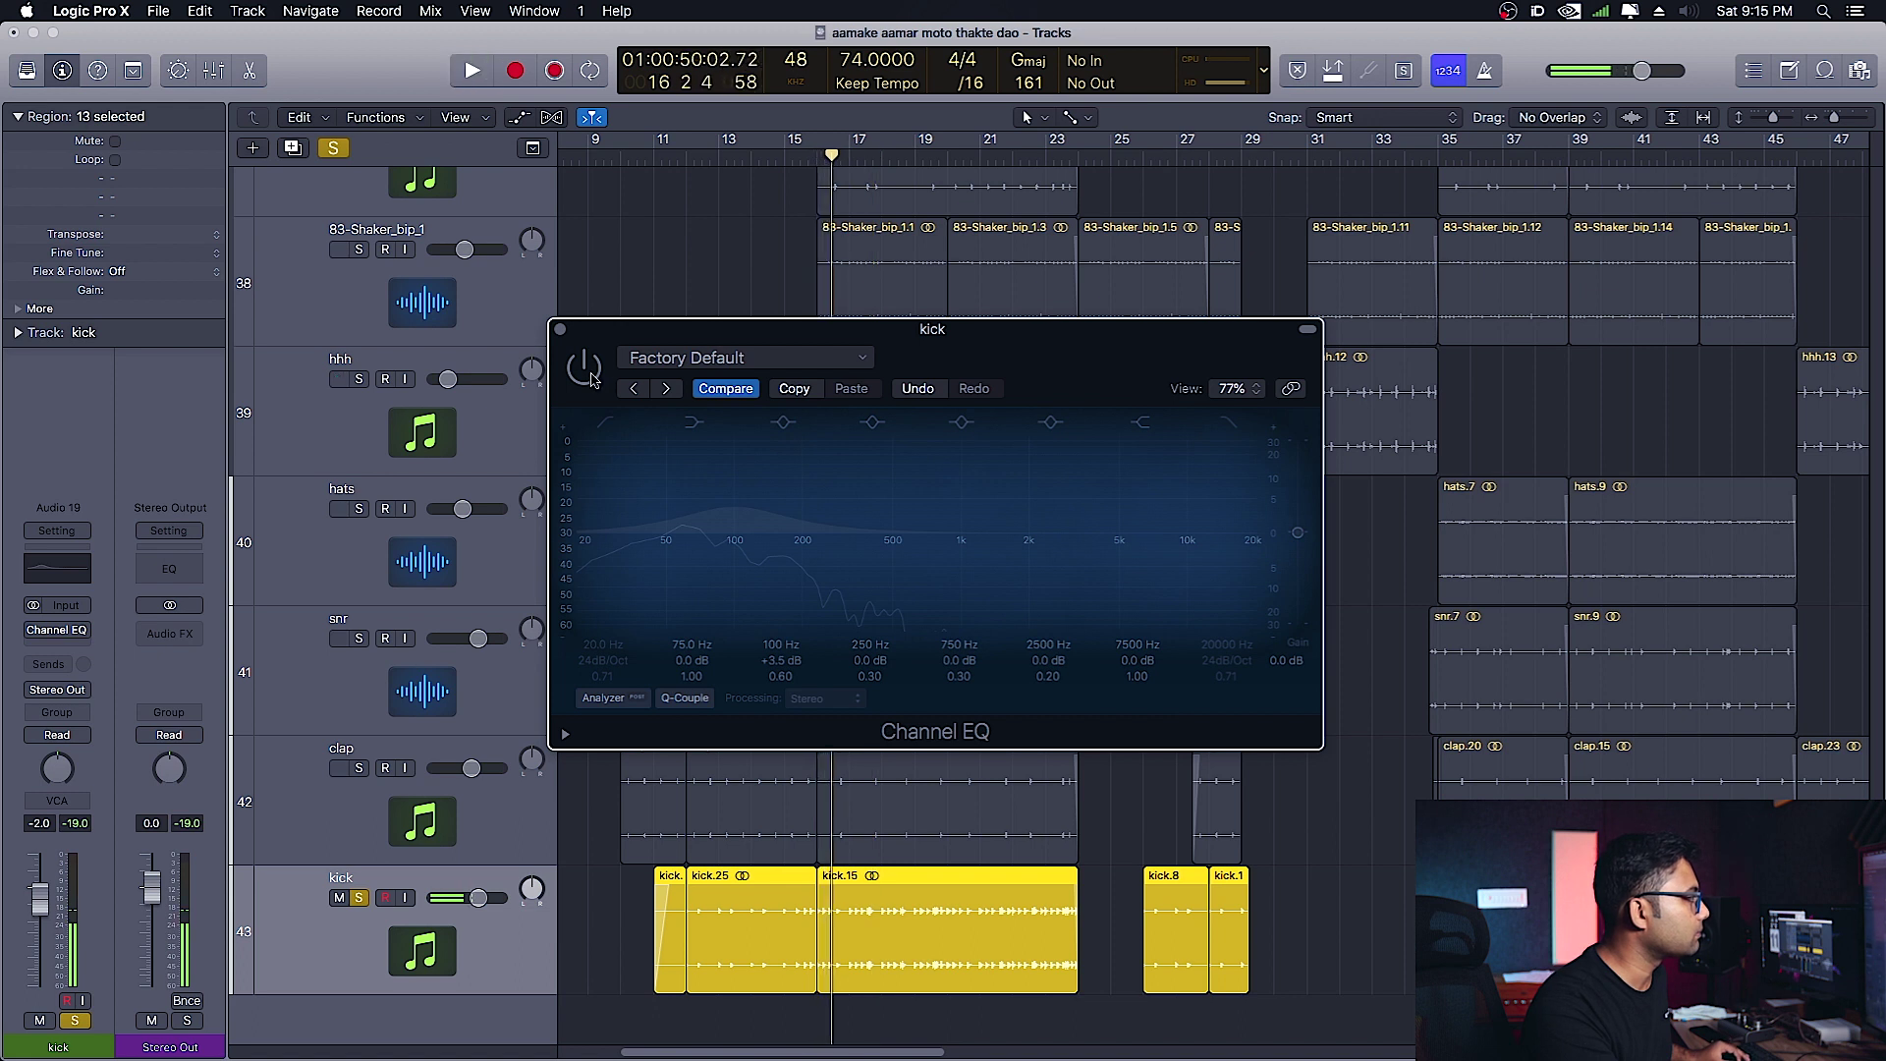
pyautogui.click(590, 378)
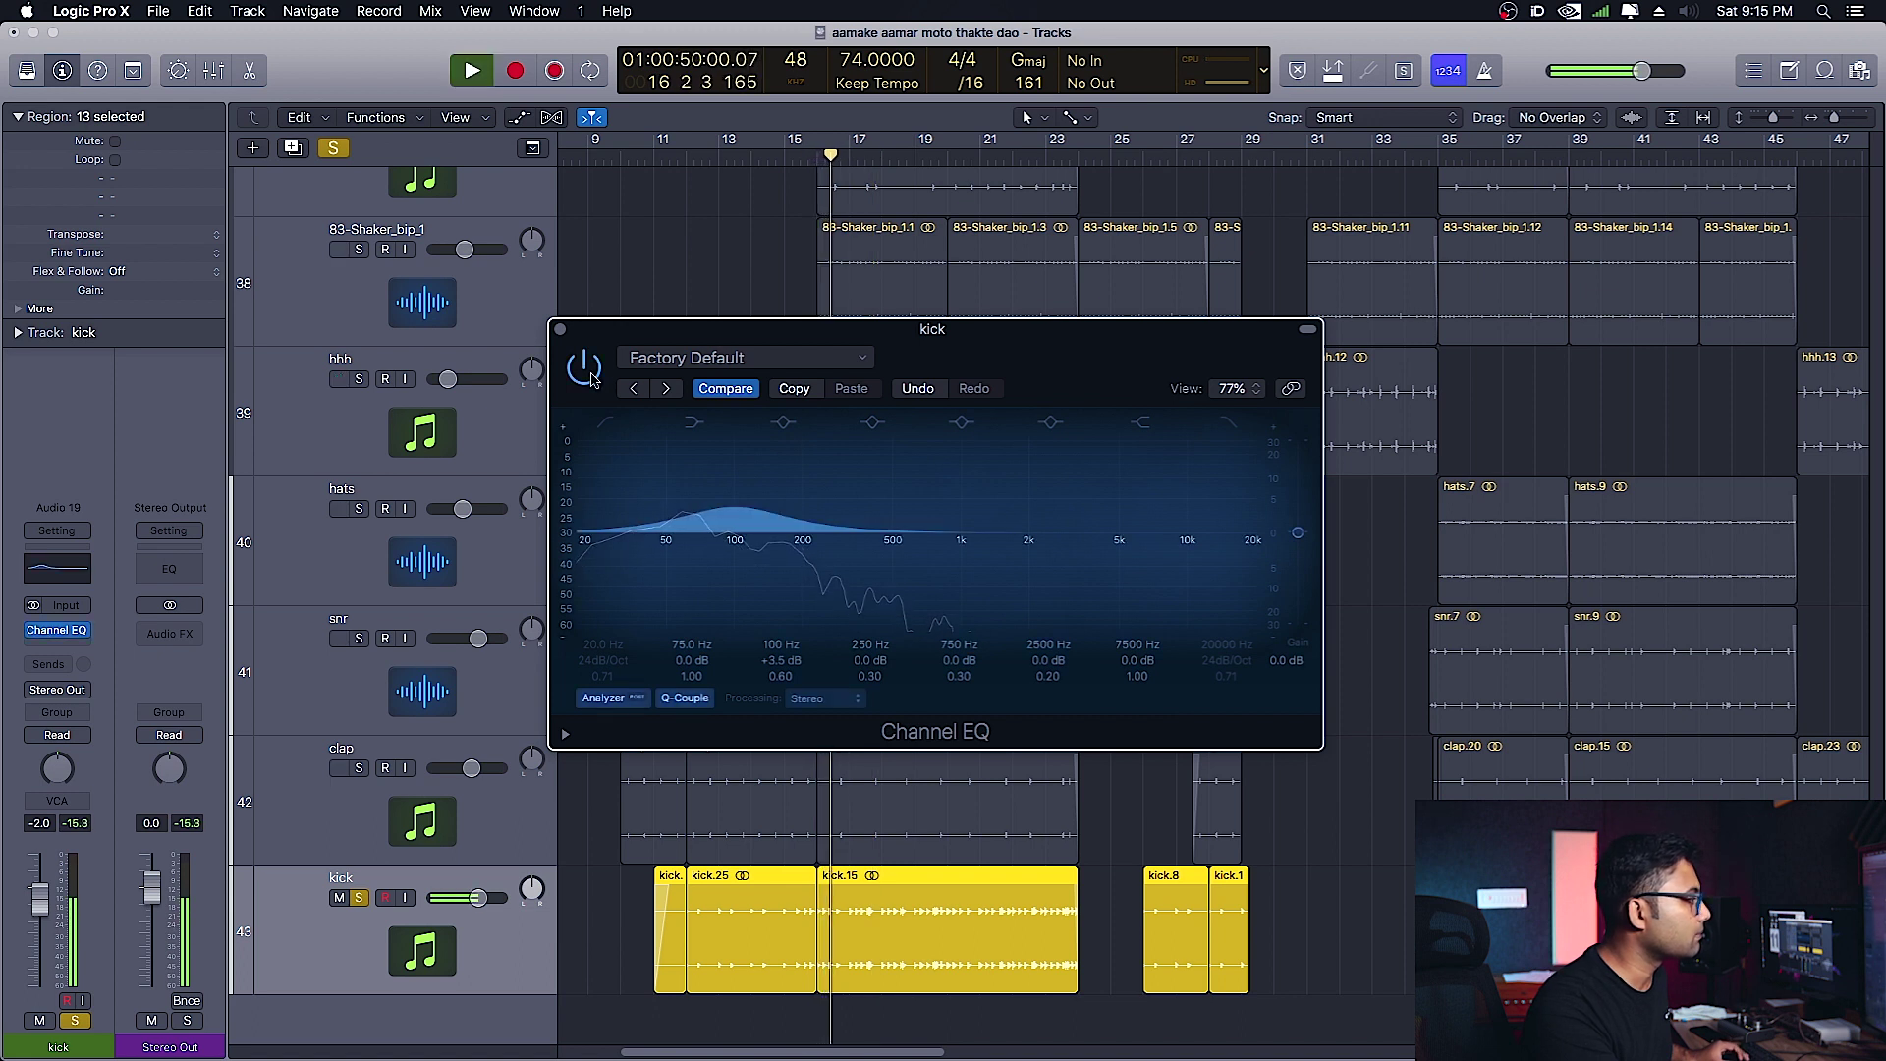
pyautogui.press('space')
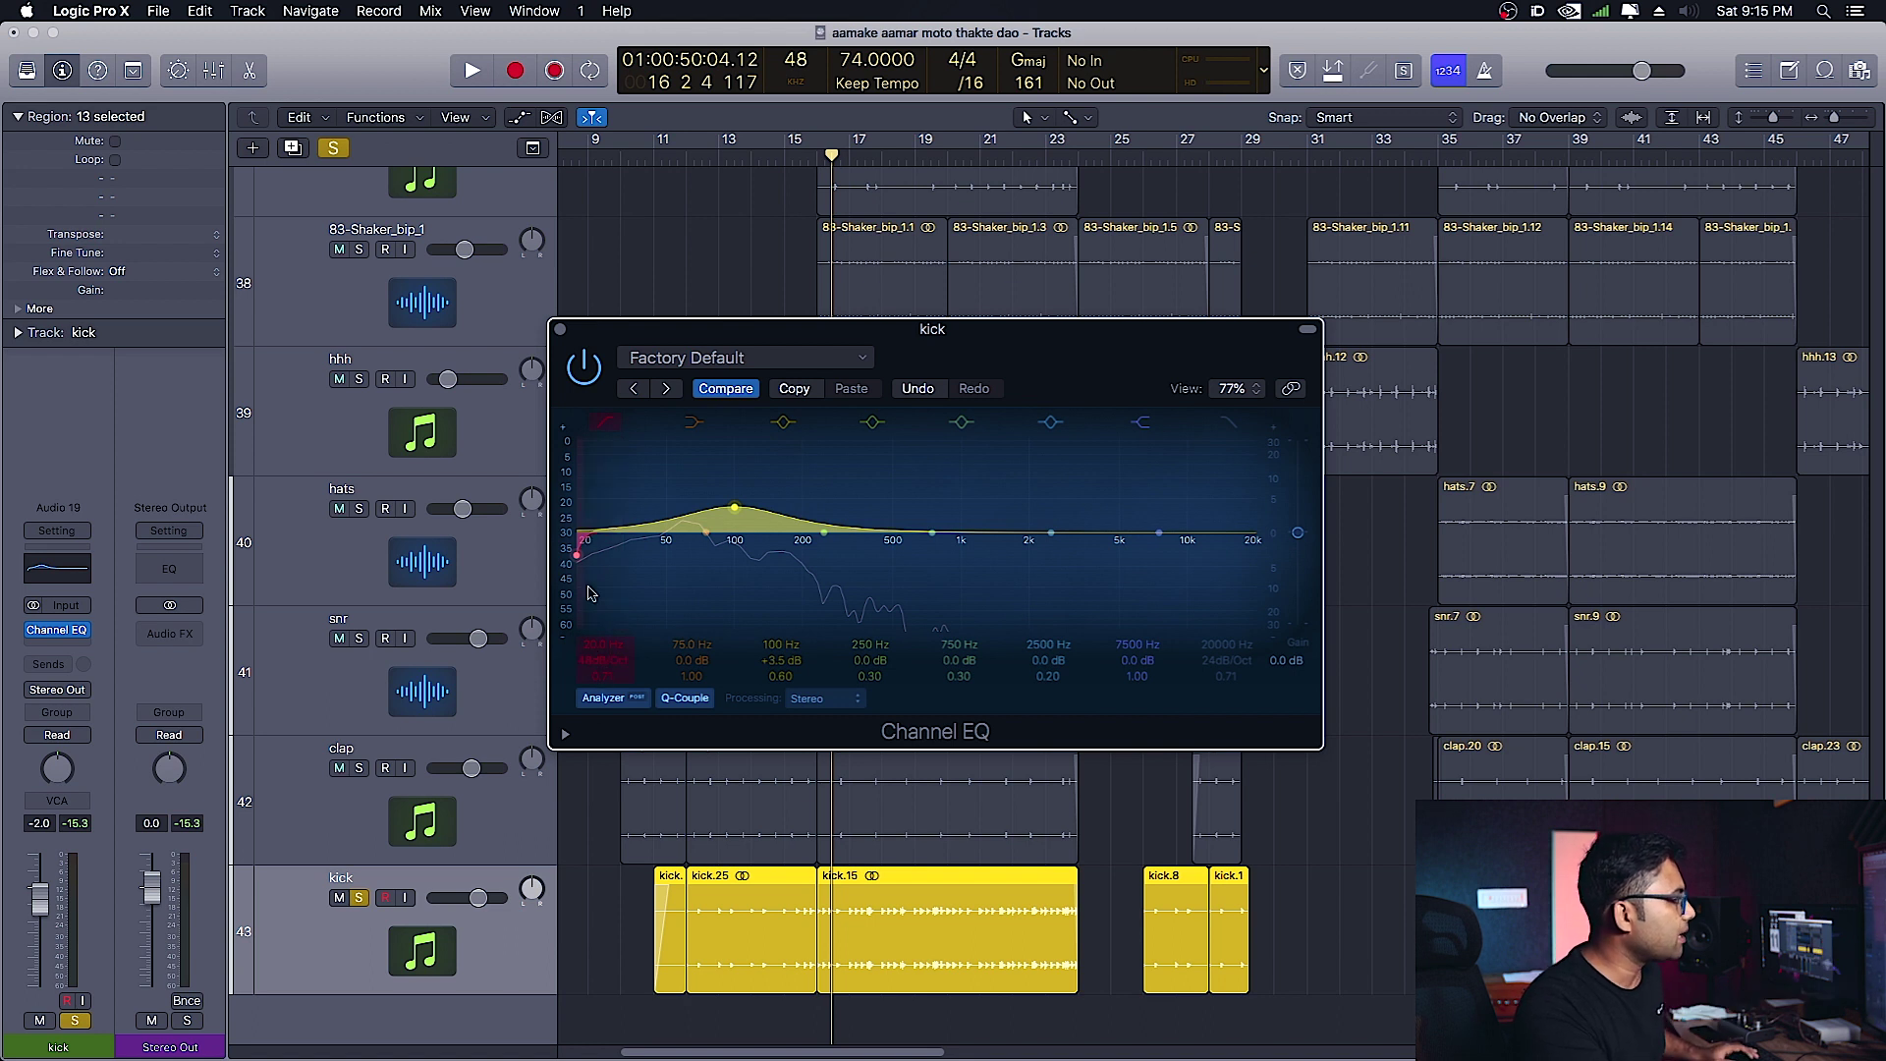
# Add a low cut at 34.5 Hz with a 48 dB/Oct slope and audition the kick with the cut off and on
pyautogui.moveTo(579, 556); pyautogui.dragTo(634, 563)
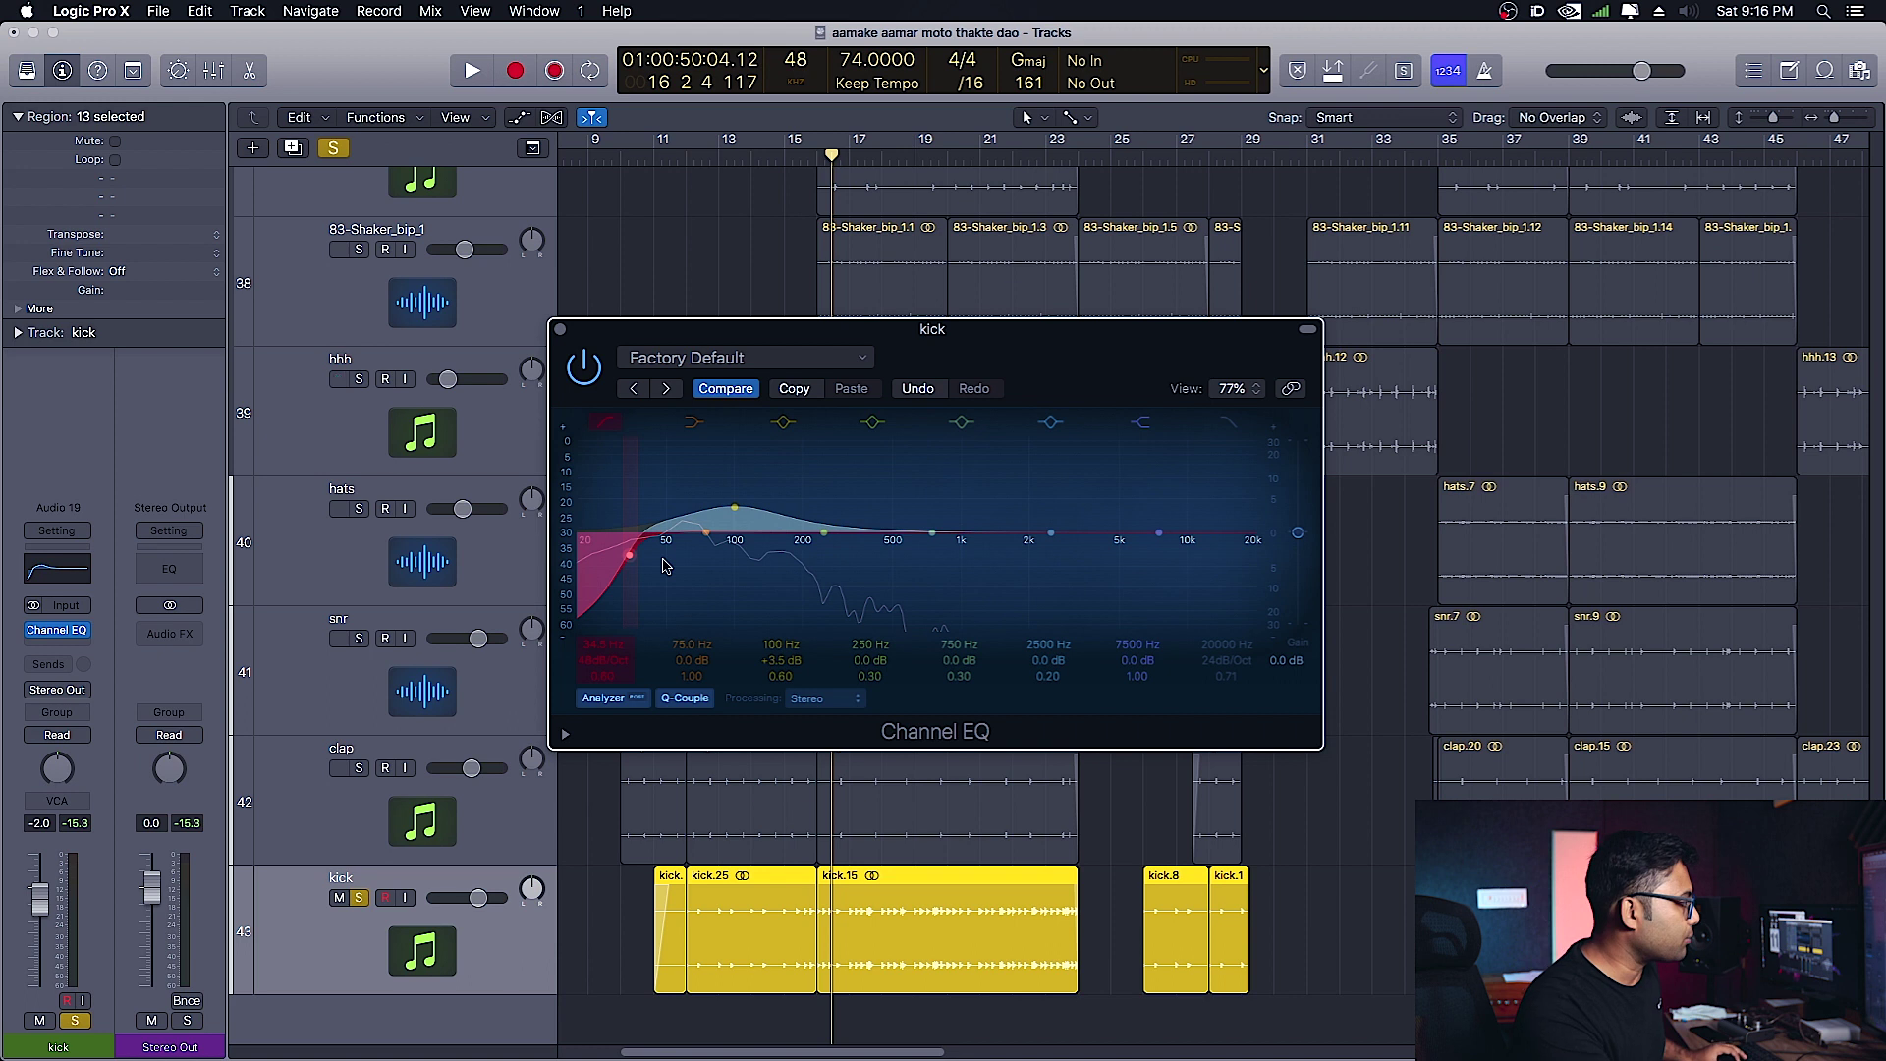
pyautogui.press('space')
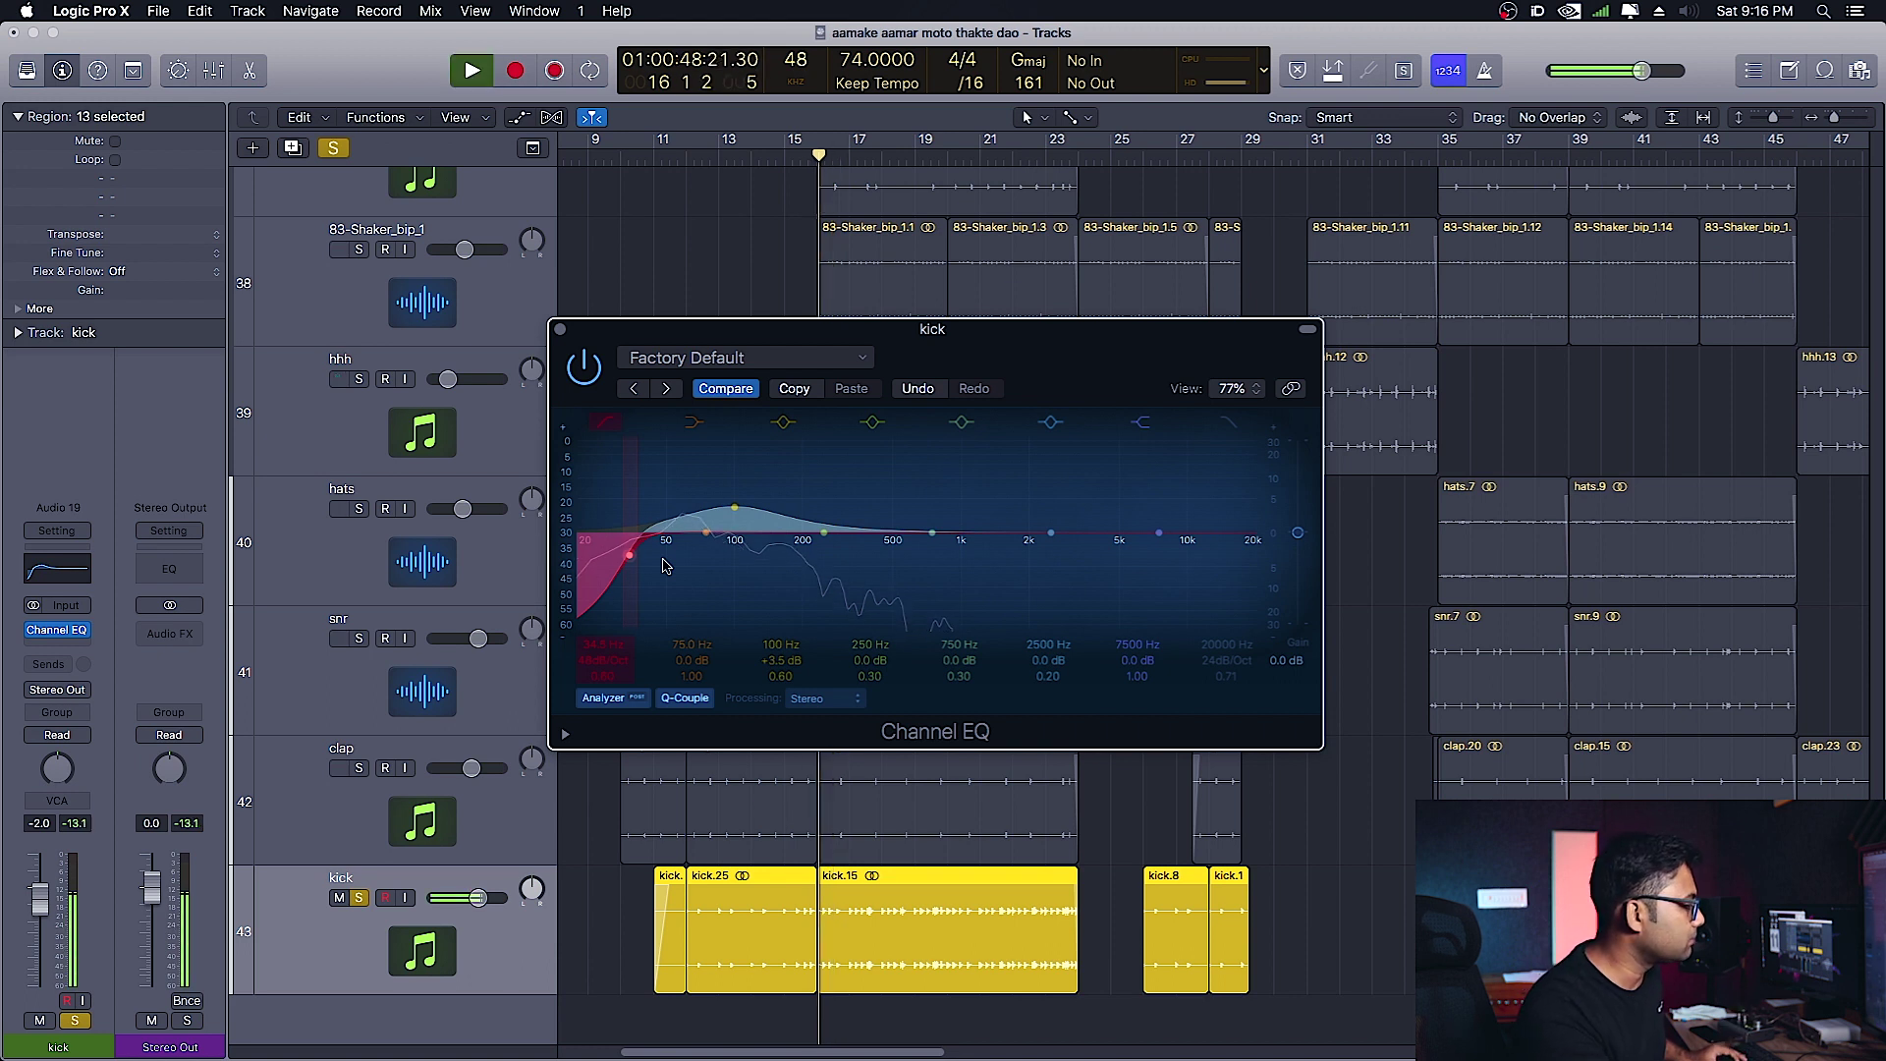
pyautogui.click(602, 425)
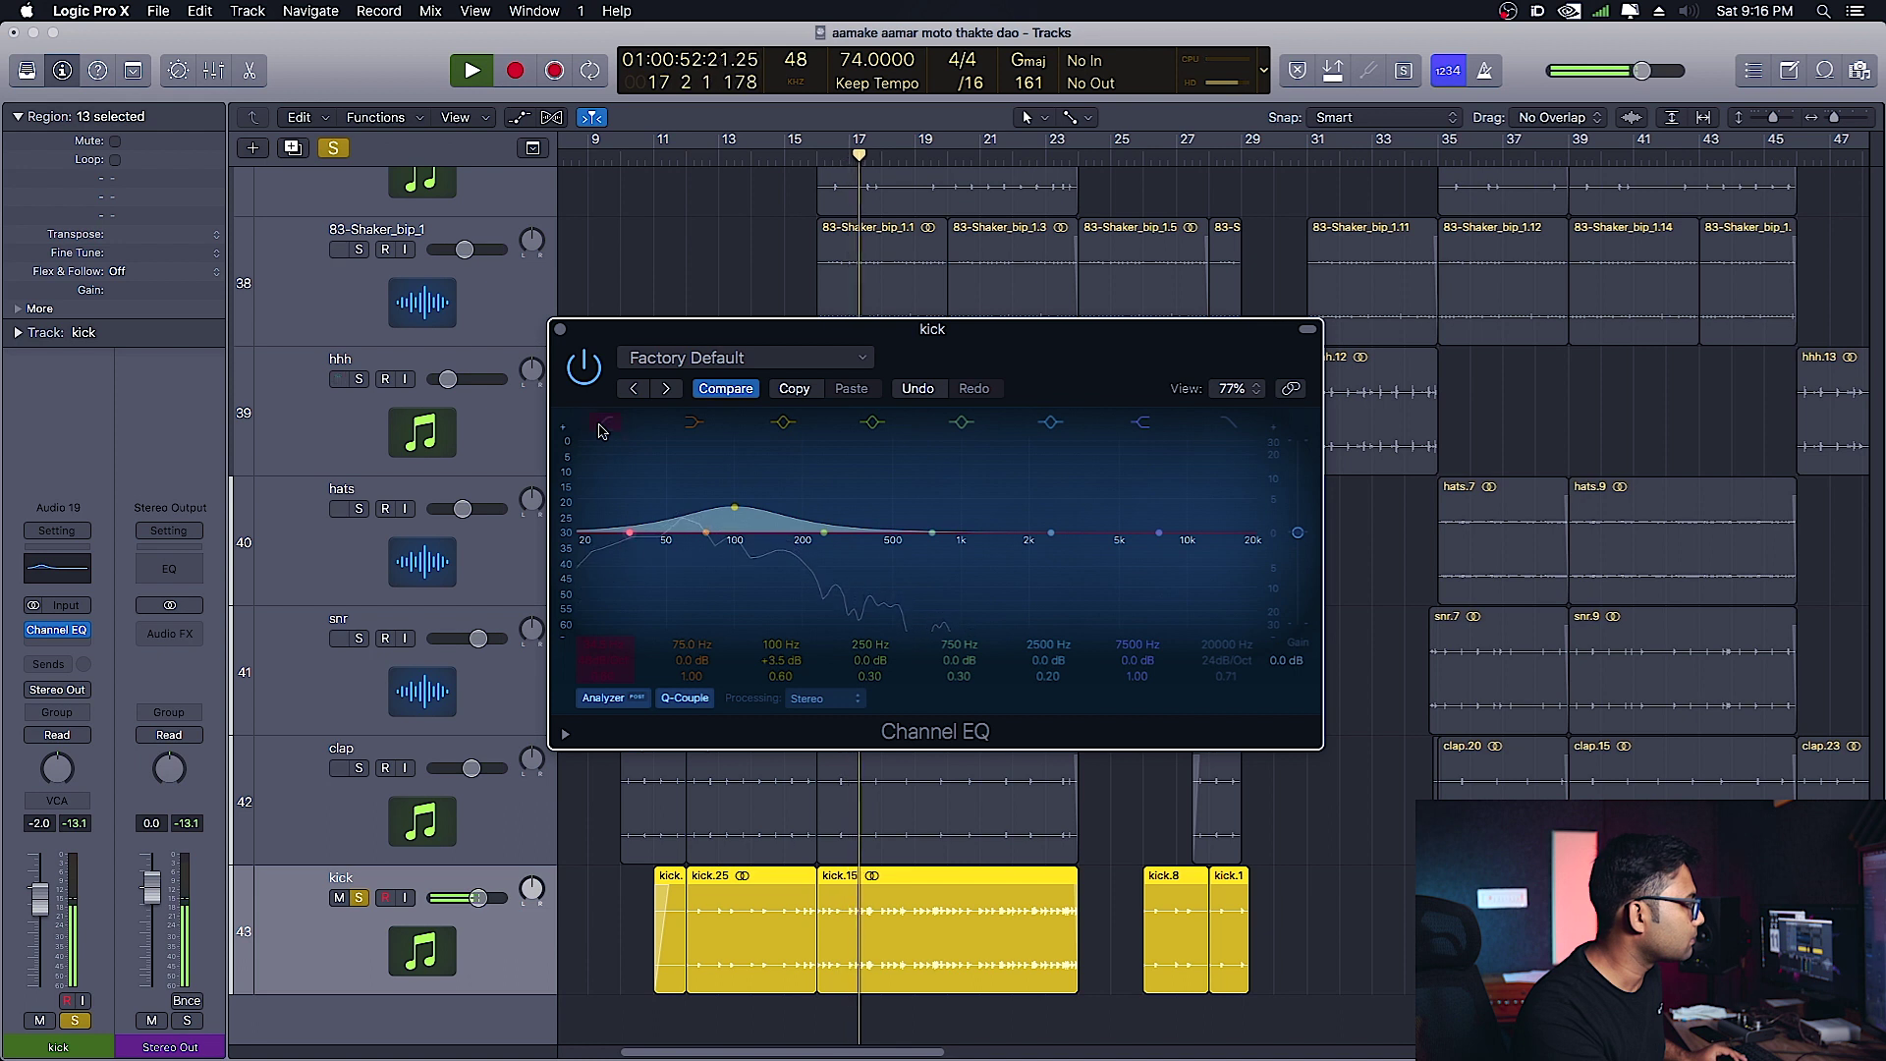
pyautogui.click(602, 425)
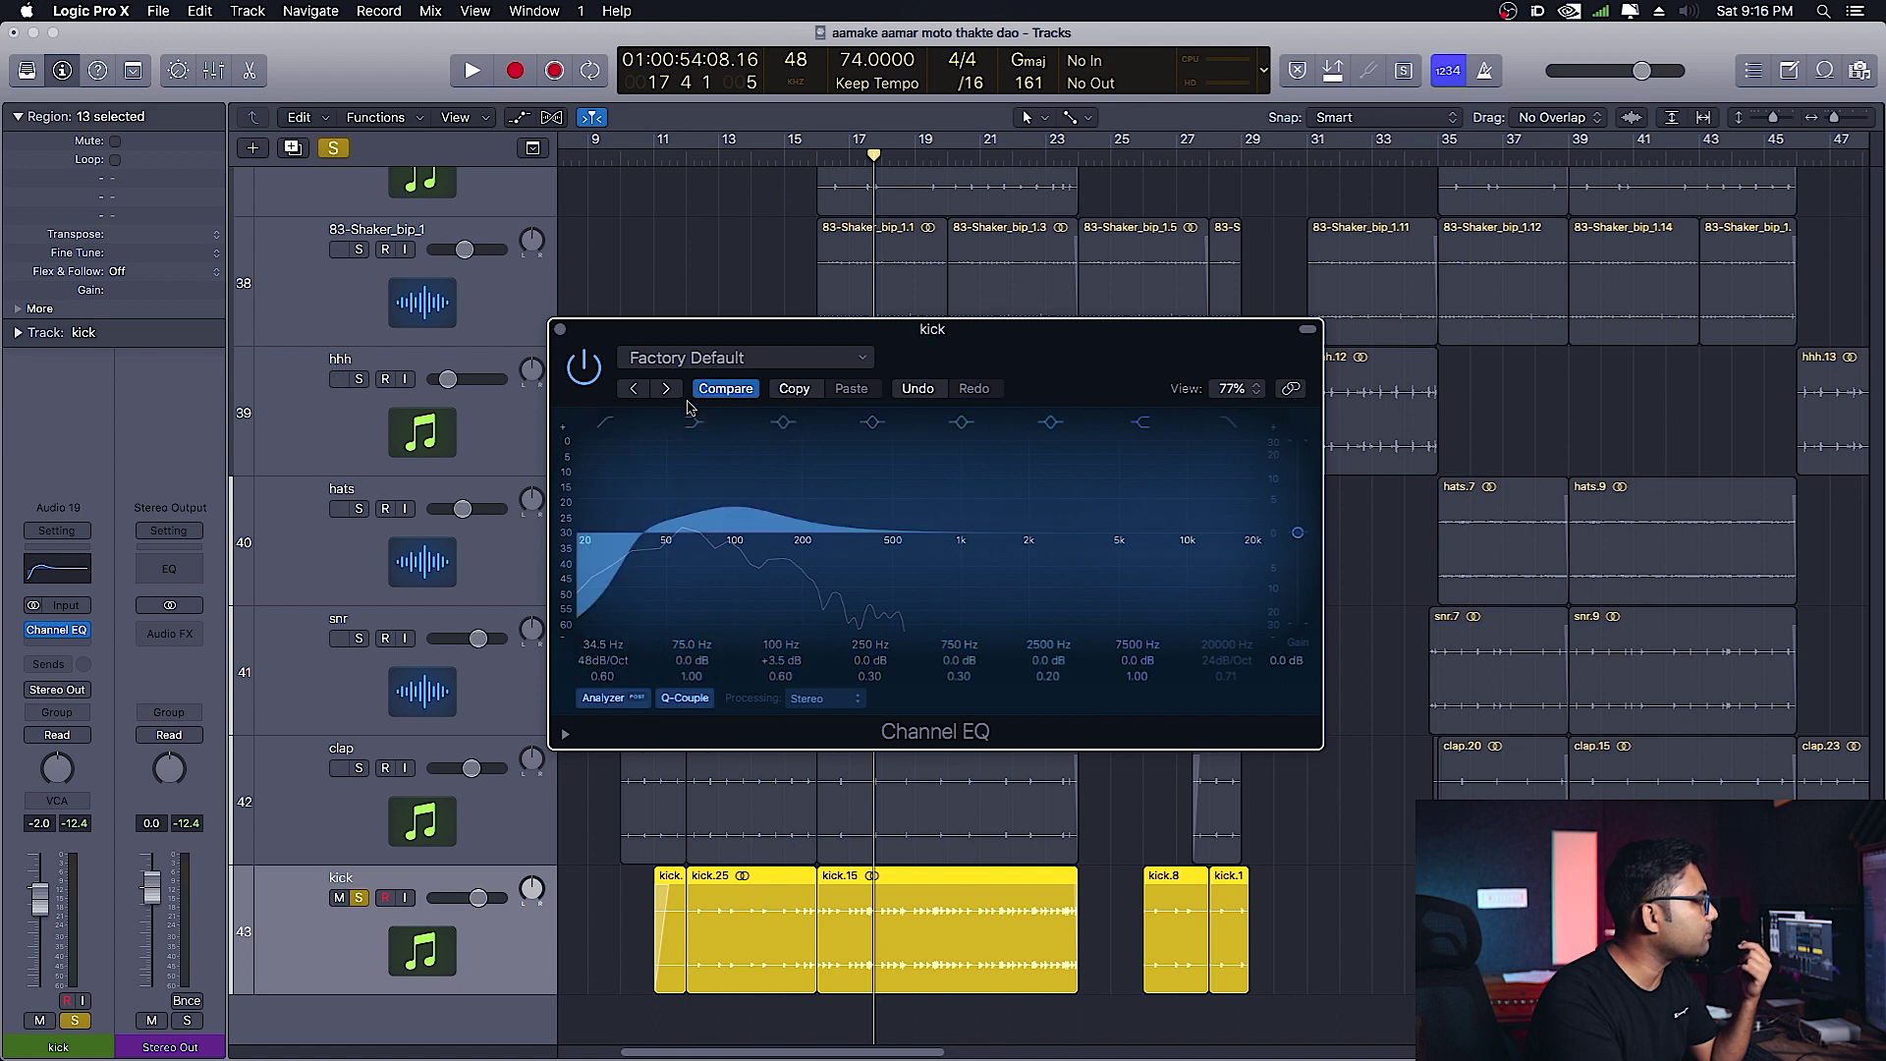
# Recall the default EQ setting and try a trial curve with +6.0 dB at 44 Hz, -2.0 dB at 99 Hz and +2.5 dB at 310 Hz
pyautogui.click(693, 365)
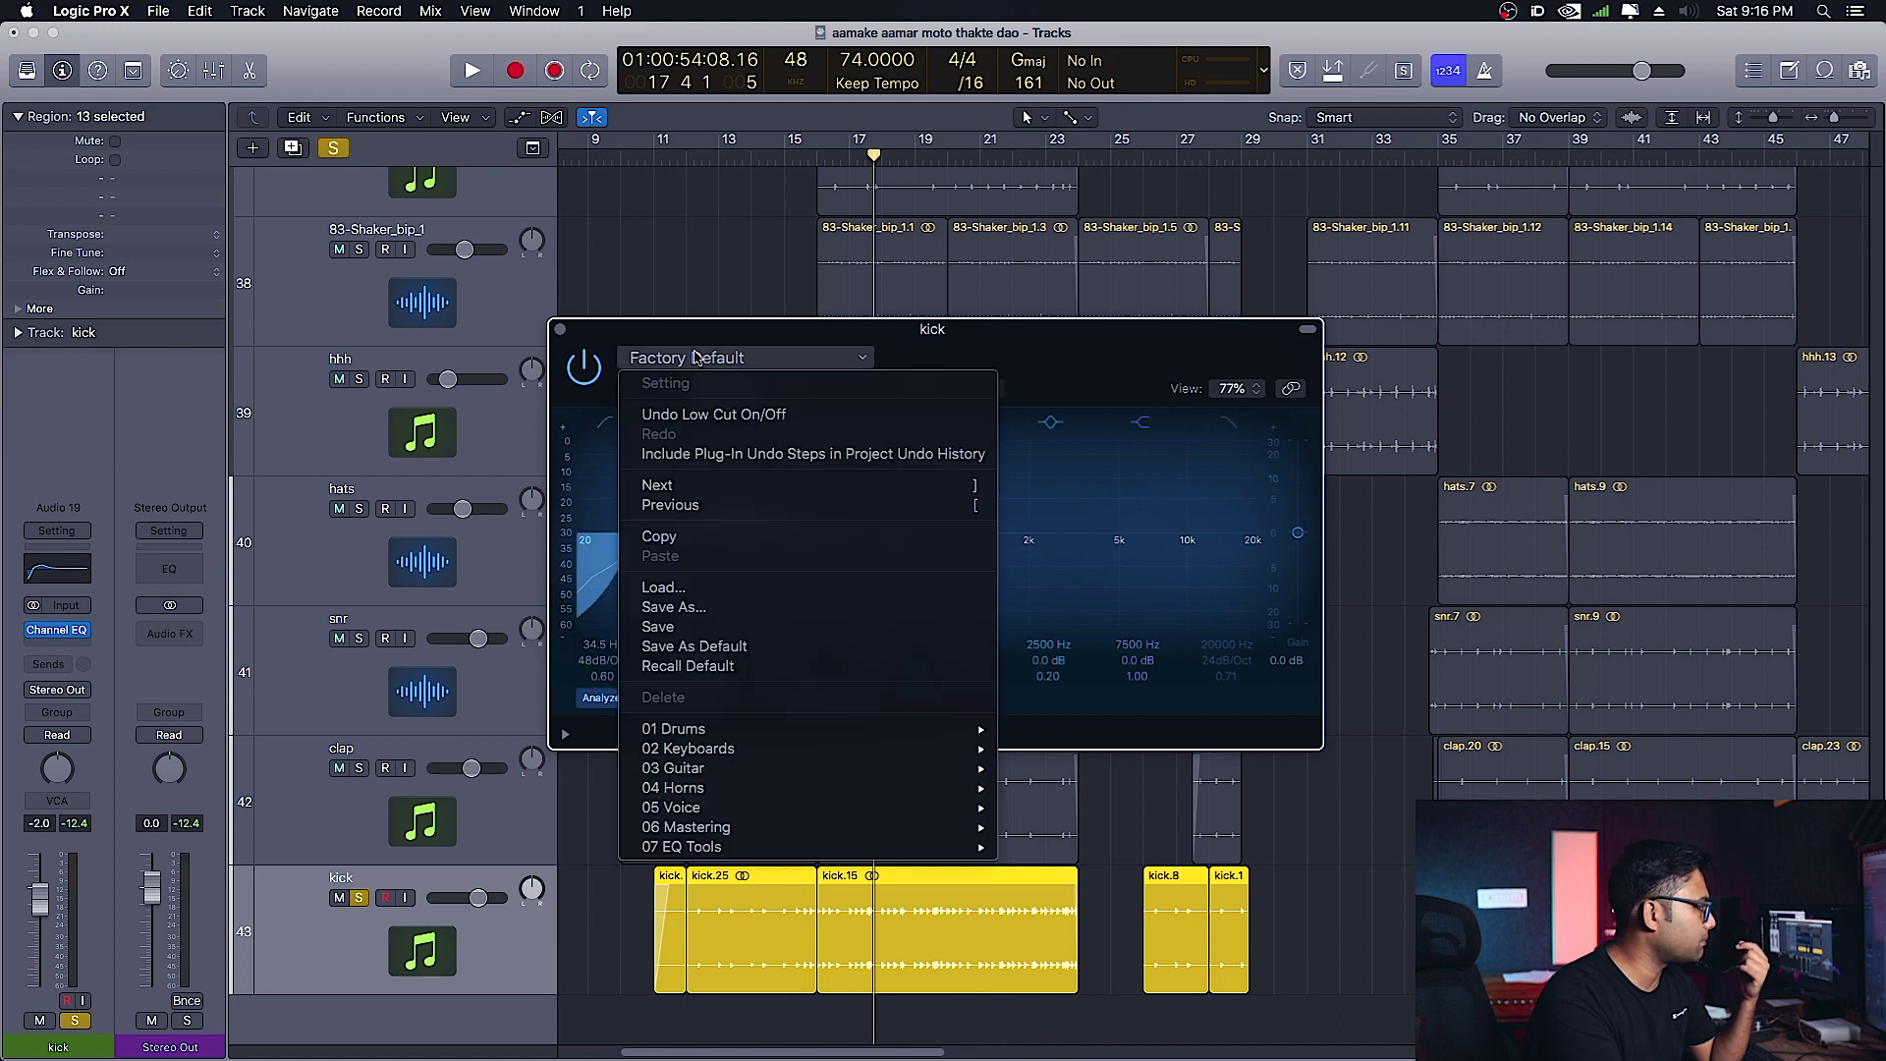
pyautogui.click(751, 665)
pyautogui.moveTo(707, 539); pyautogui.dragTo(910, 499)
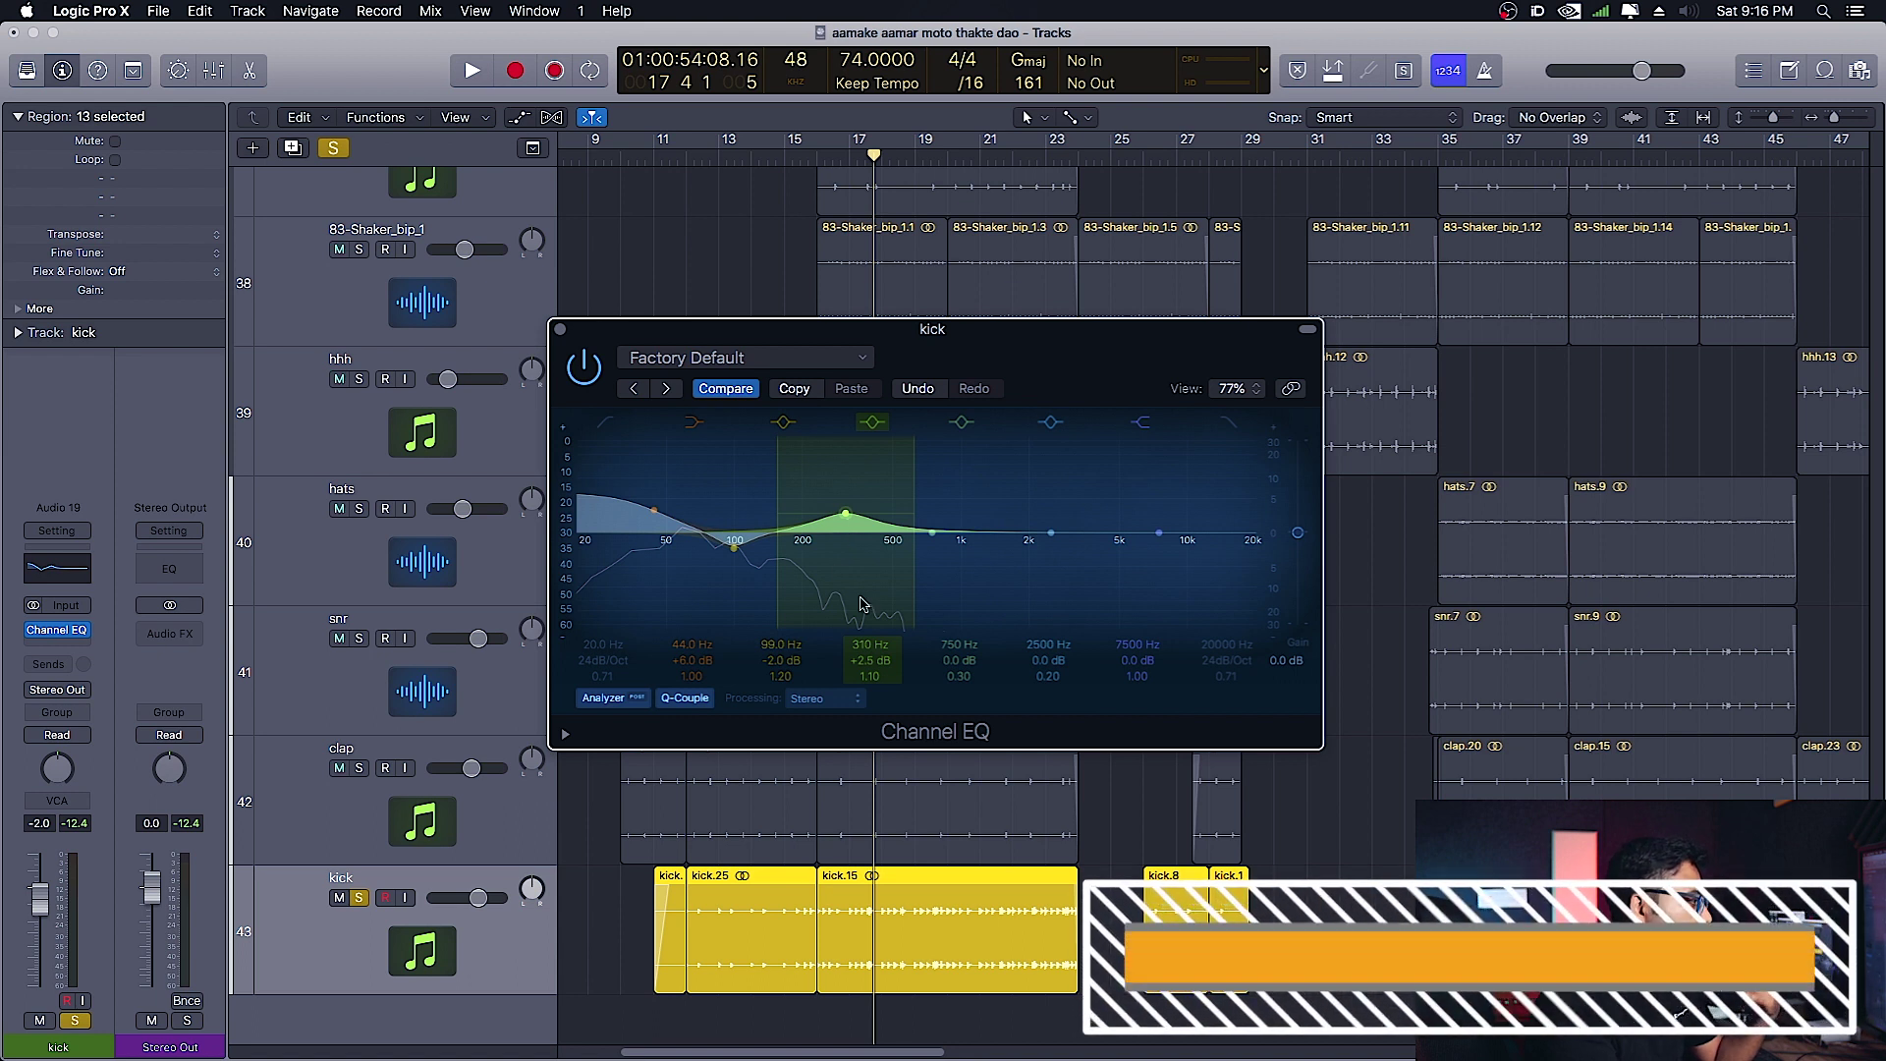
pyautogui.moveTo(1235, 480); pyautogui.dragTo(1066, 551)
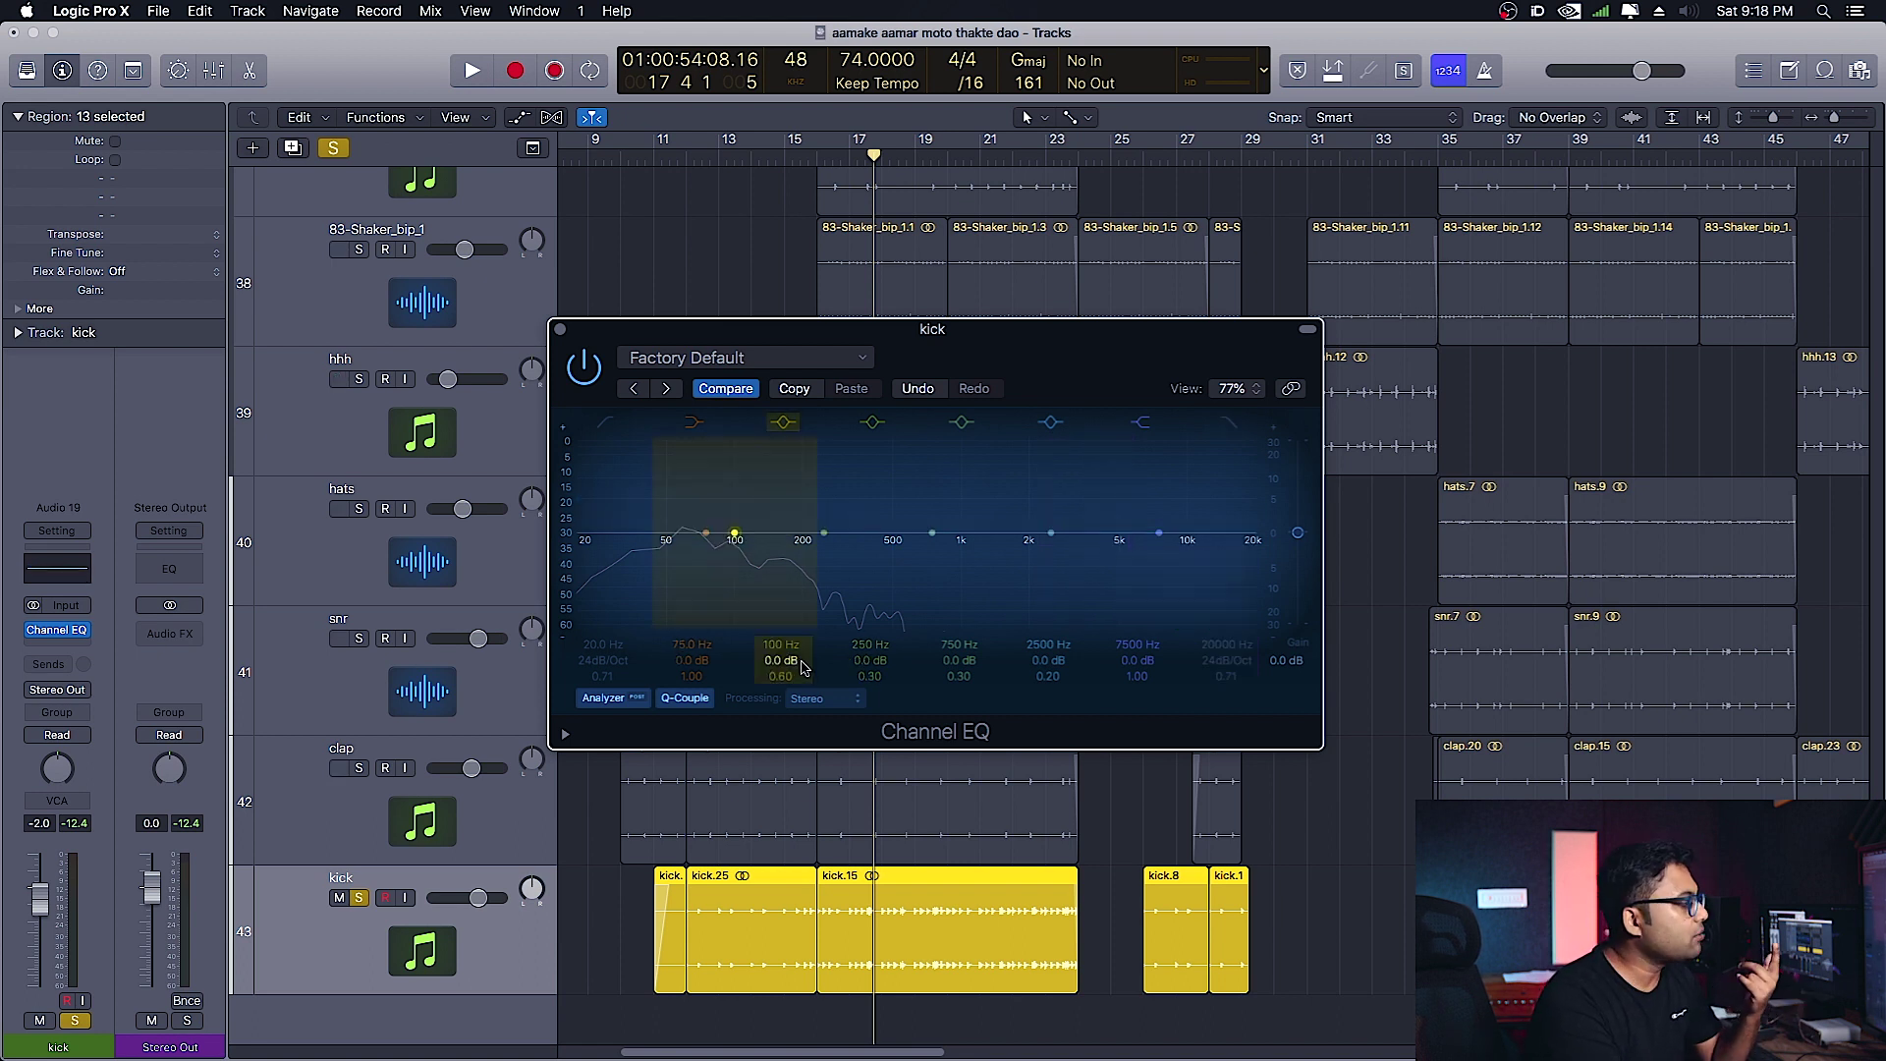
# Enable the low cut on the kick, raise its cutoff to just below 100 Hz and set its slope to 48 dB/Oct
pyautogui.click(611, 423)
pyautogui.moveTo(602, 538); pyautogui.dragTo(738, 539)
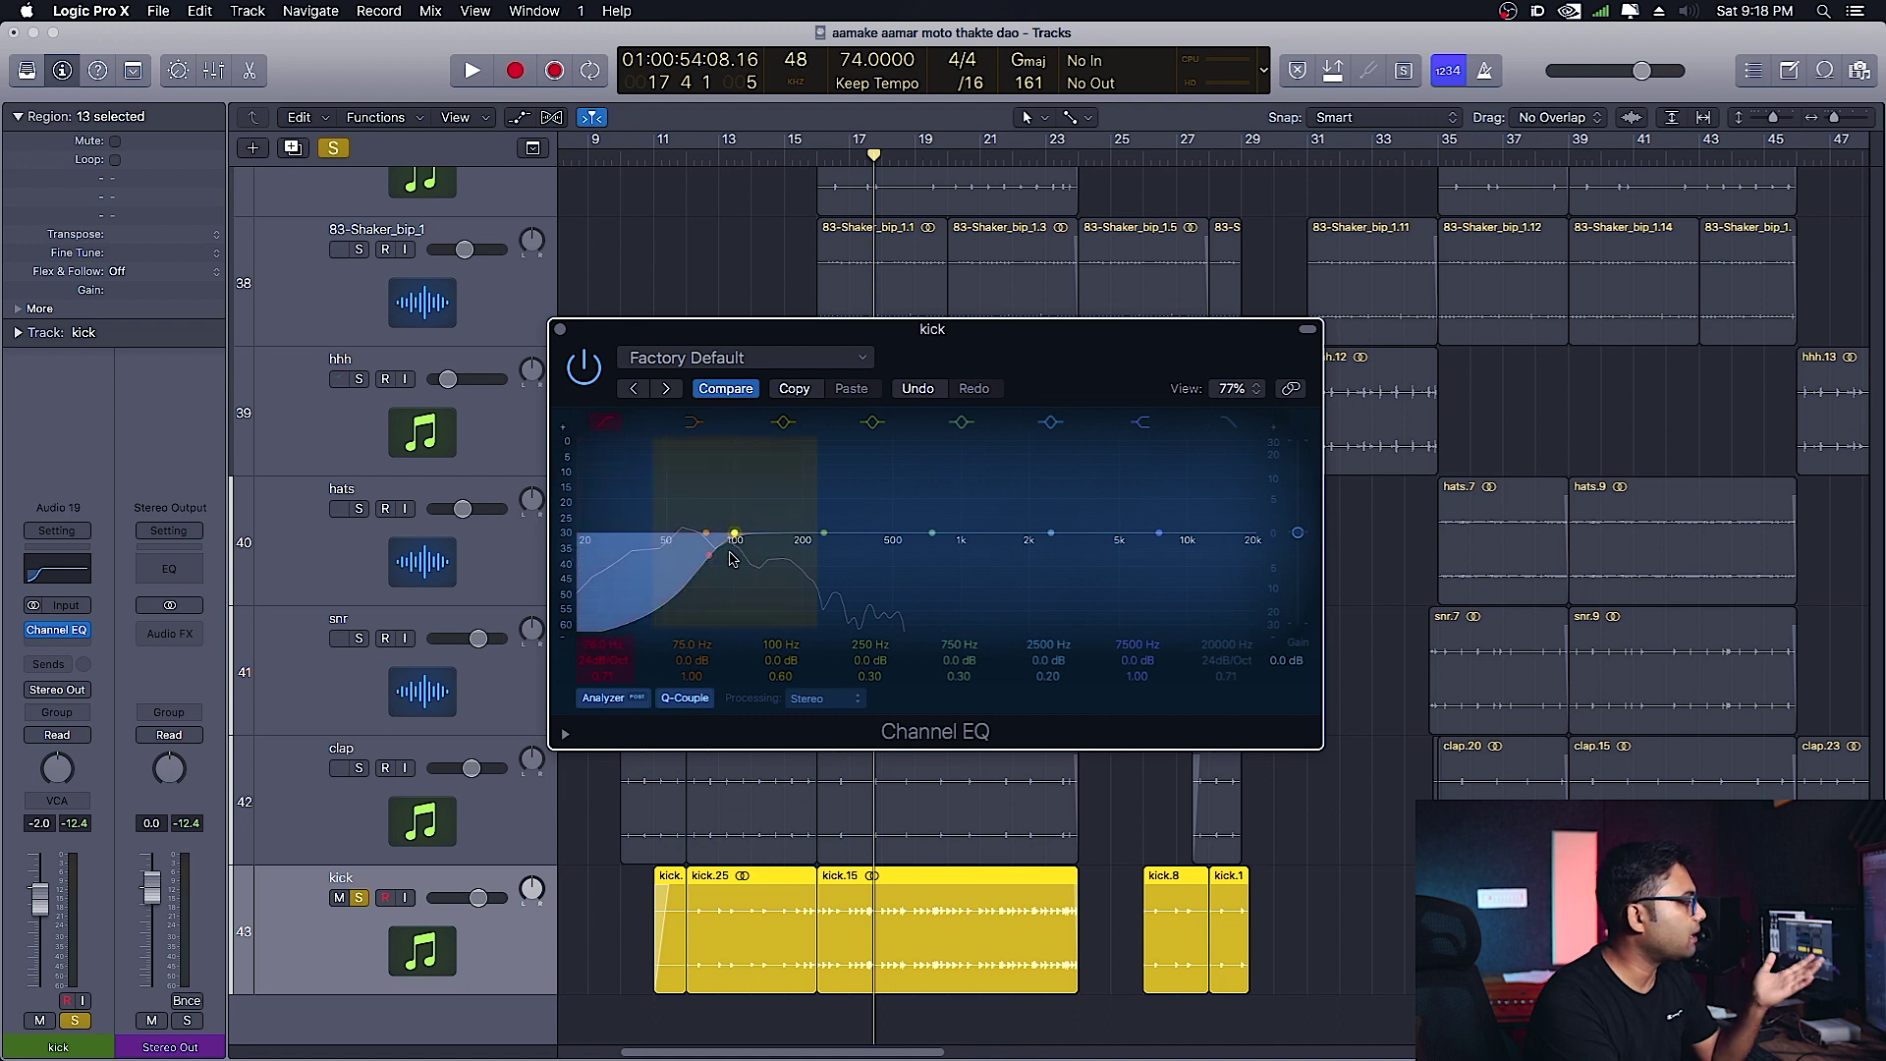
pyautogui.moveTo(596, 663); pyautogui.dragTo(596, 644)
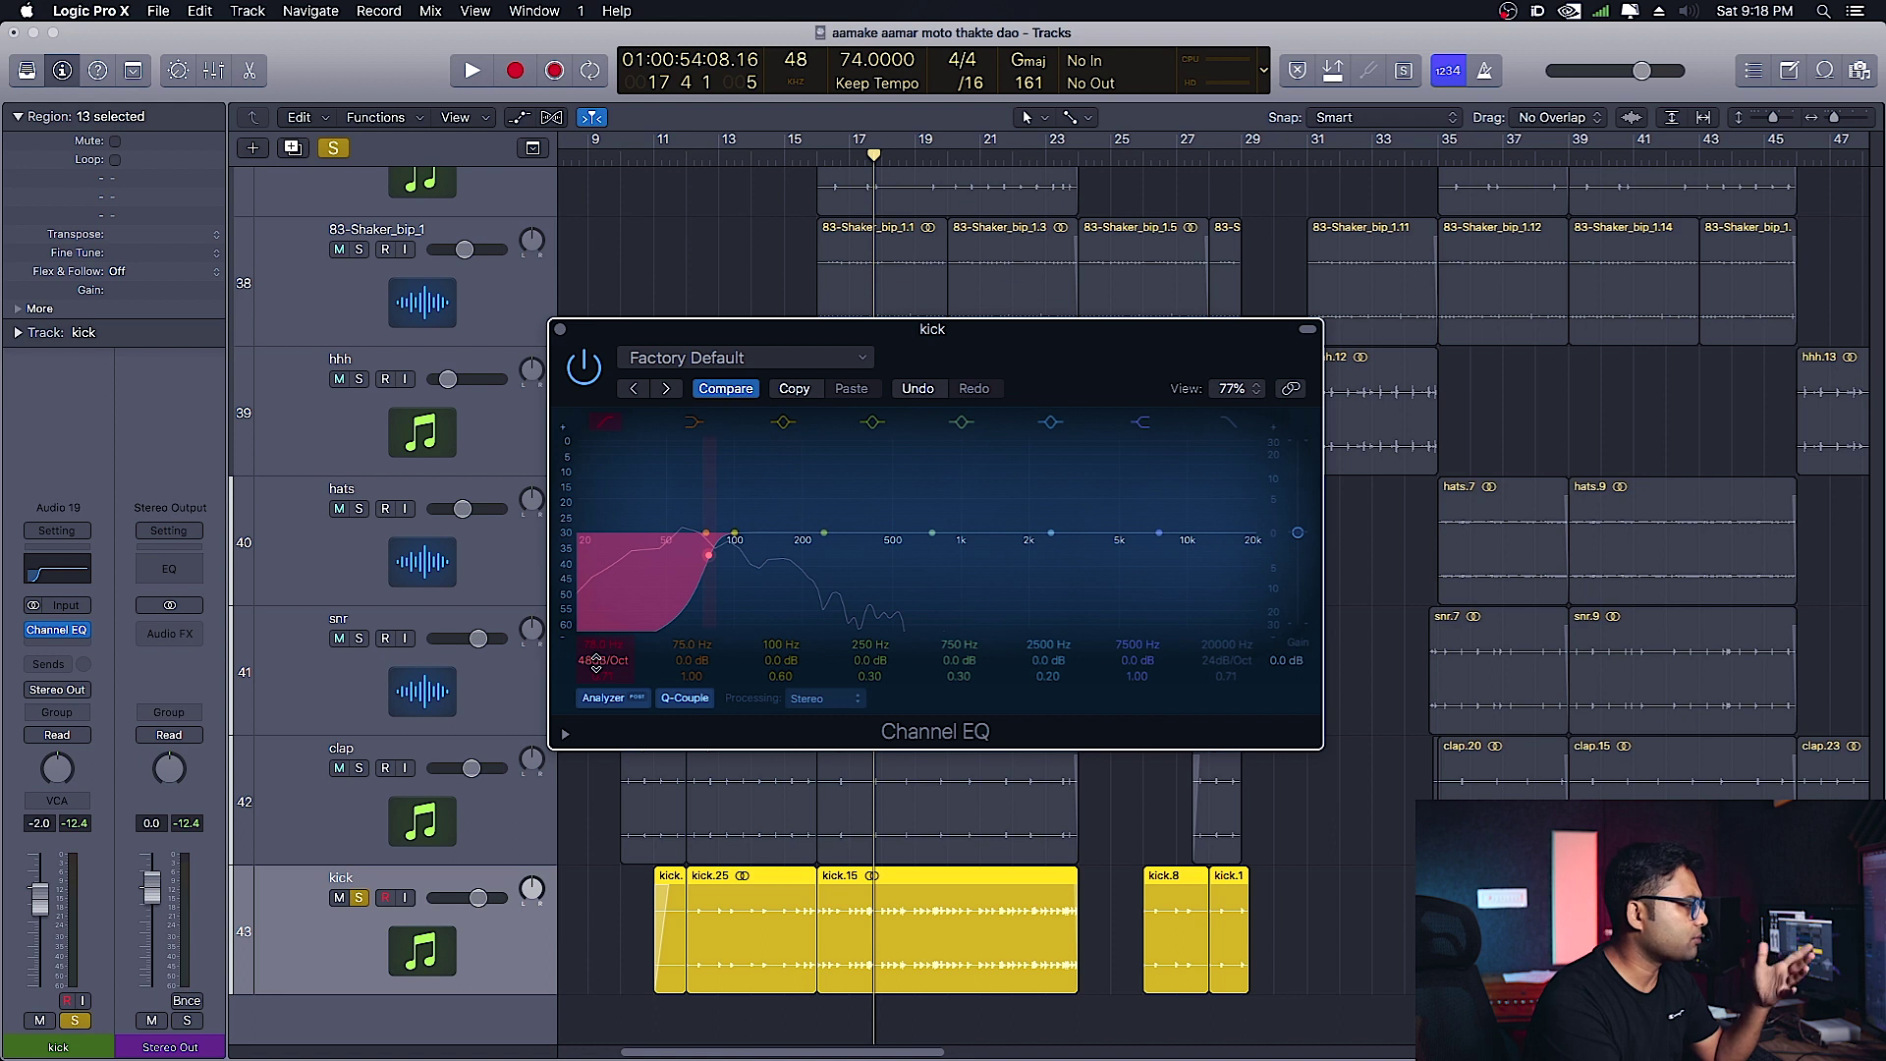
# Audition the 750 Hz band as a 10 dB boost at 630 Hz with Q 0.83, and reduce it to +1.5 dB at 620 Hz
pyautogui.moveTo(933, 535); pyautogui.dragTo(1042, 507)
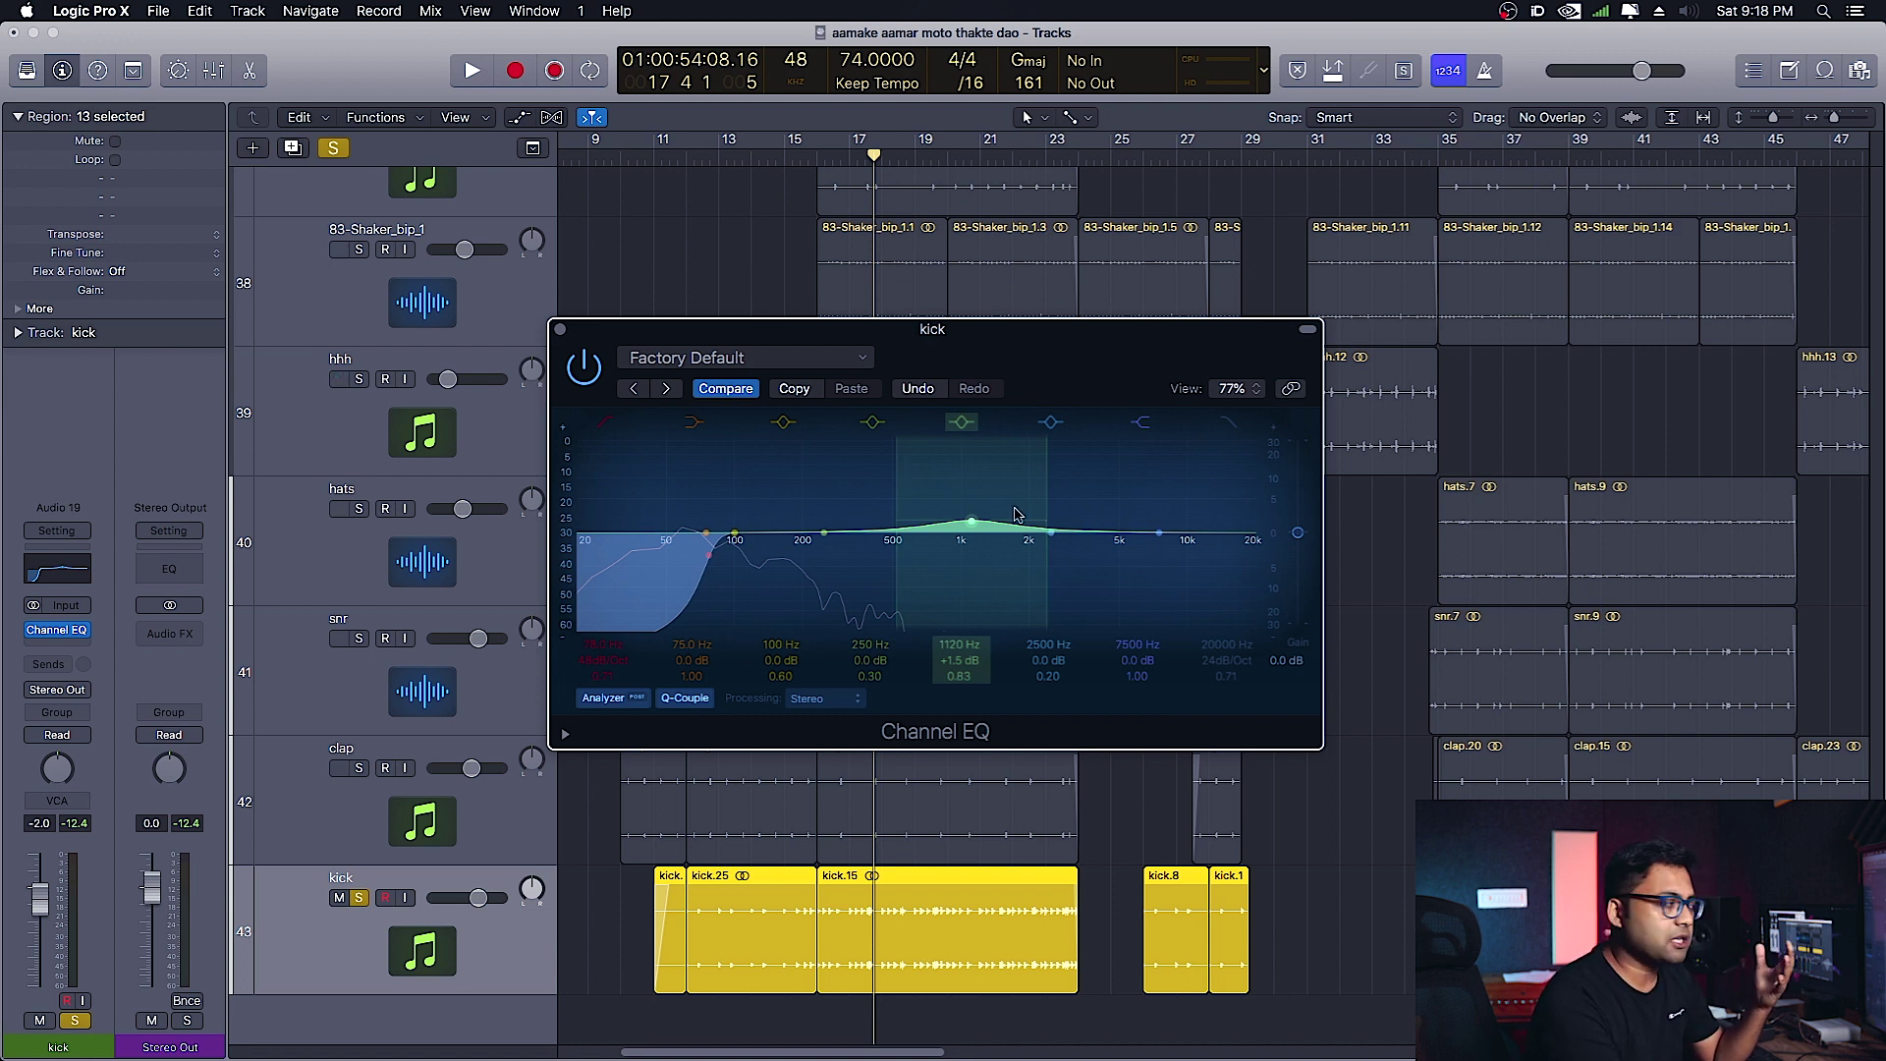
pyautogui.moveTo(968, 525); pyautogui.dragTo(975, 527)
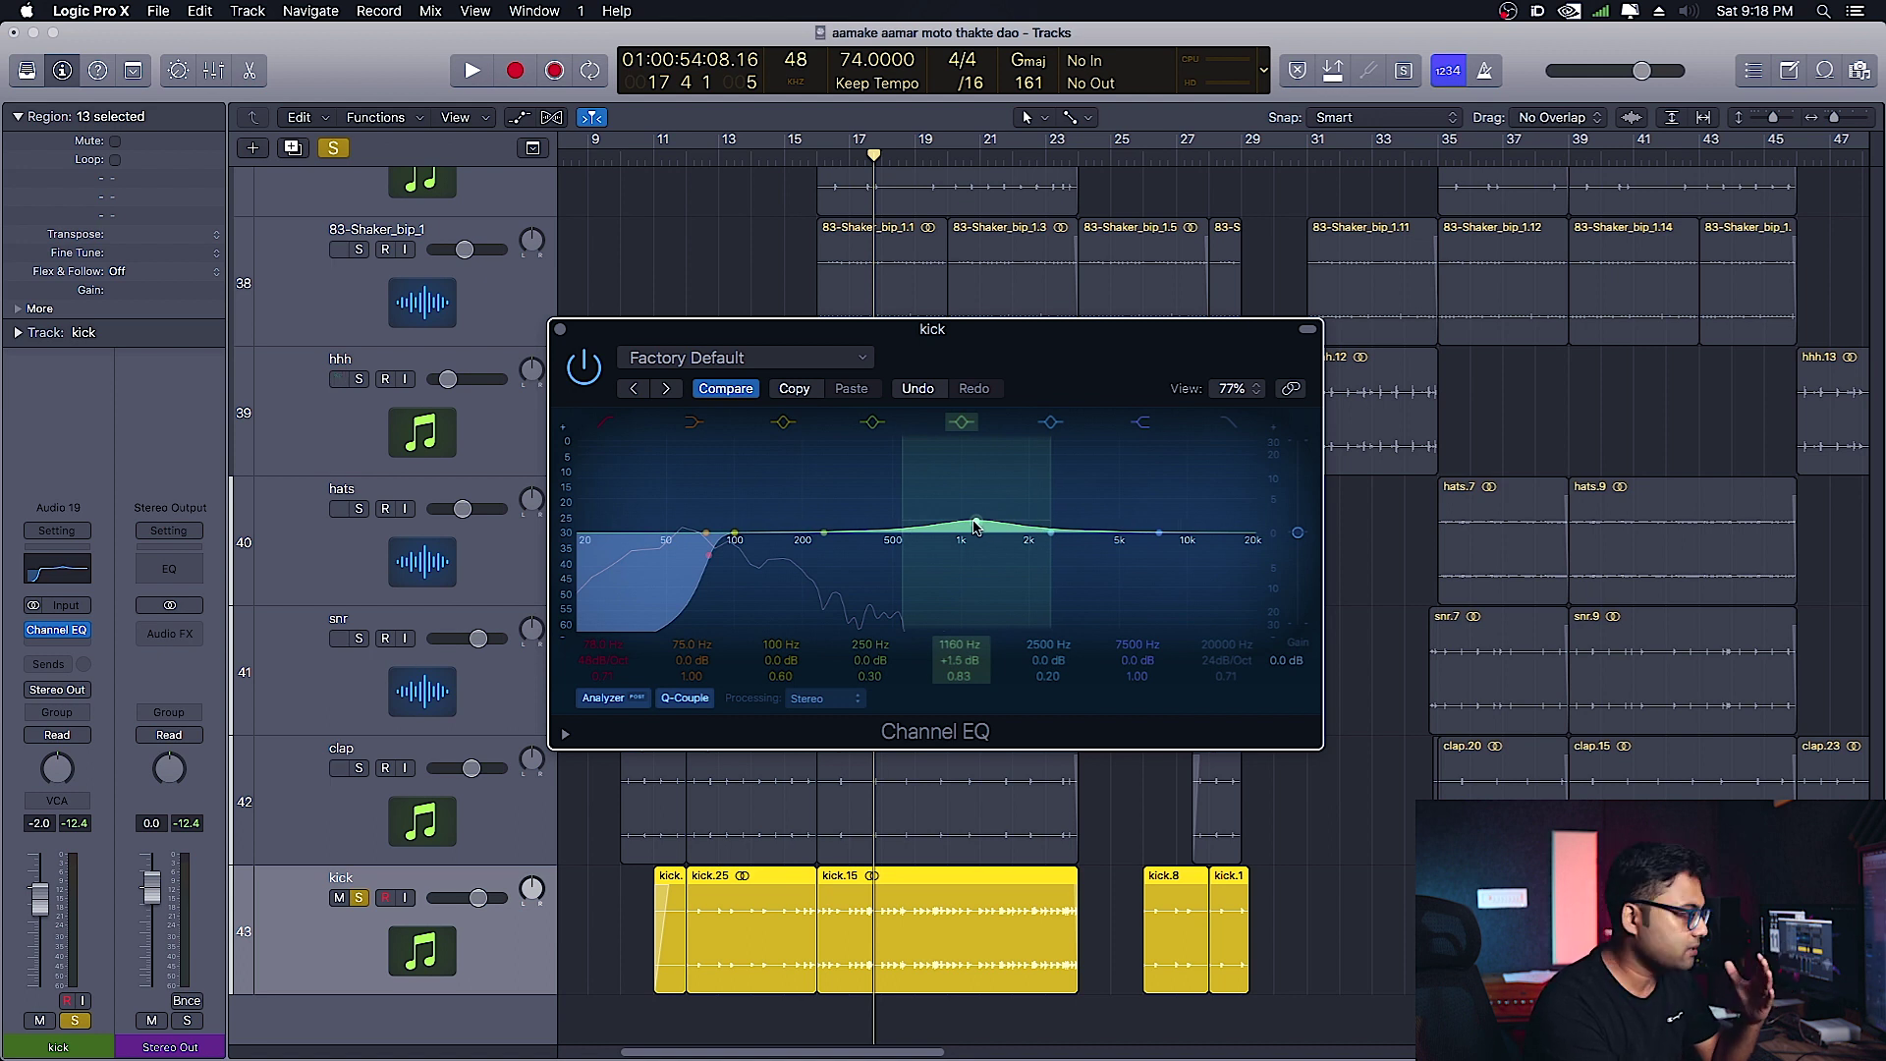
pyautogui.moveTo(975, 528); pyautogui.dragTo(918, 476)
pyautogui.moveTo(960, 476); pyautogui.dragTo(909, 491)
pyautogui.press('space')
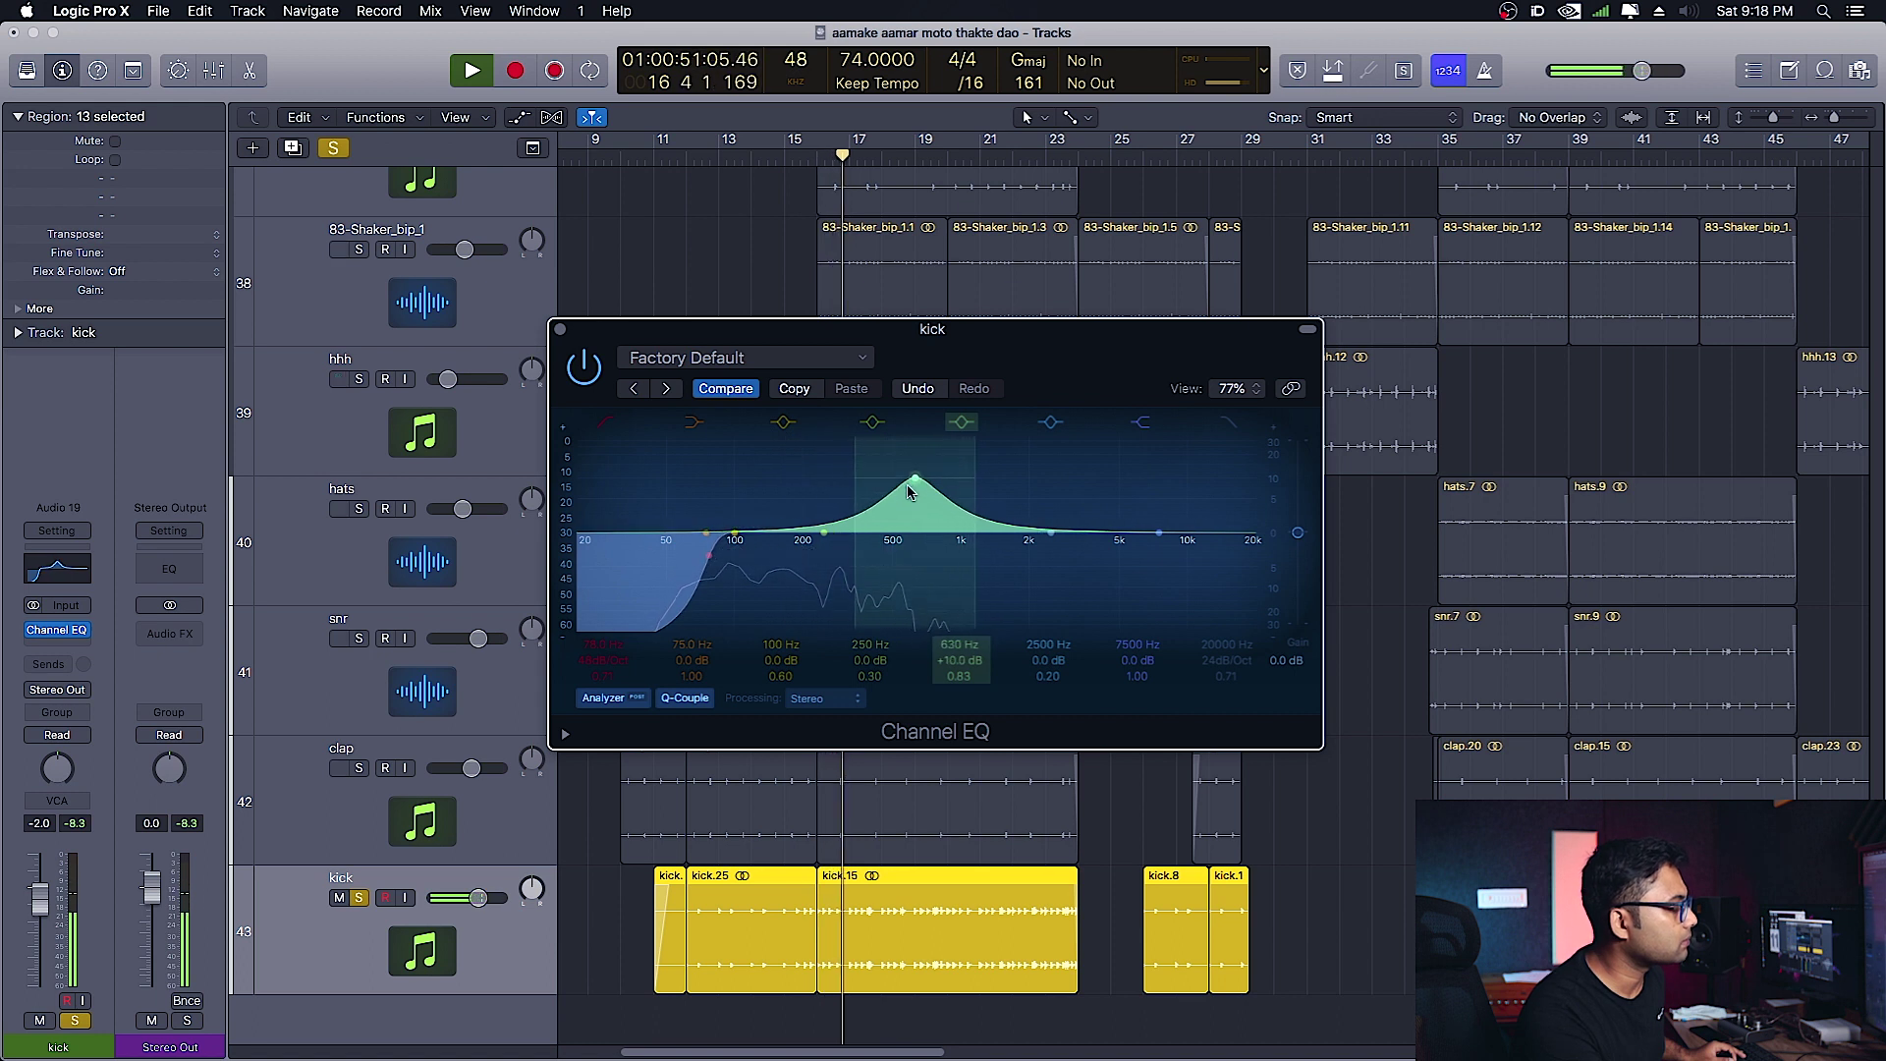
pyautogui.press('space')
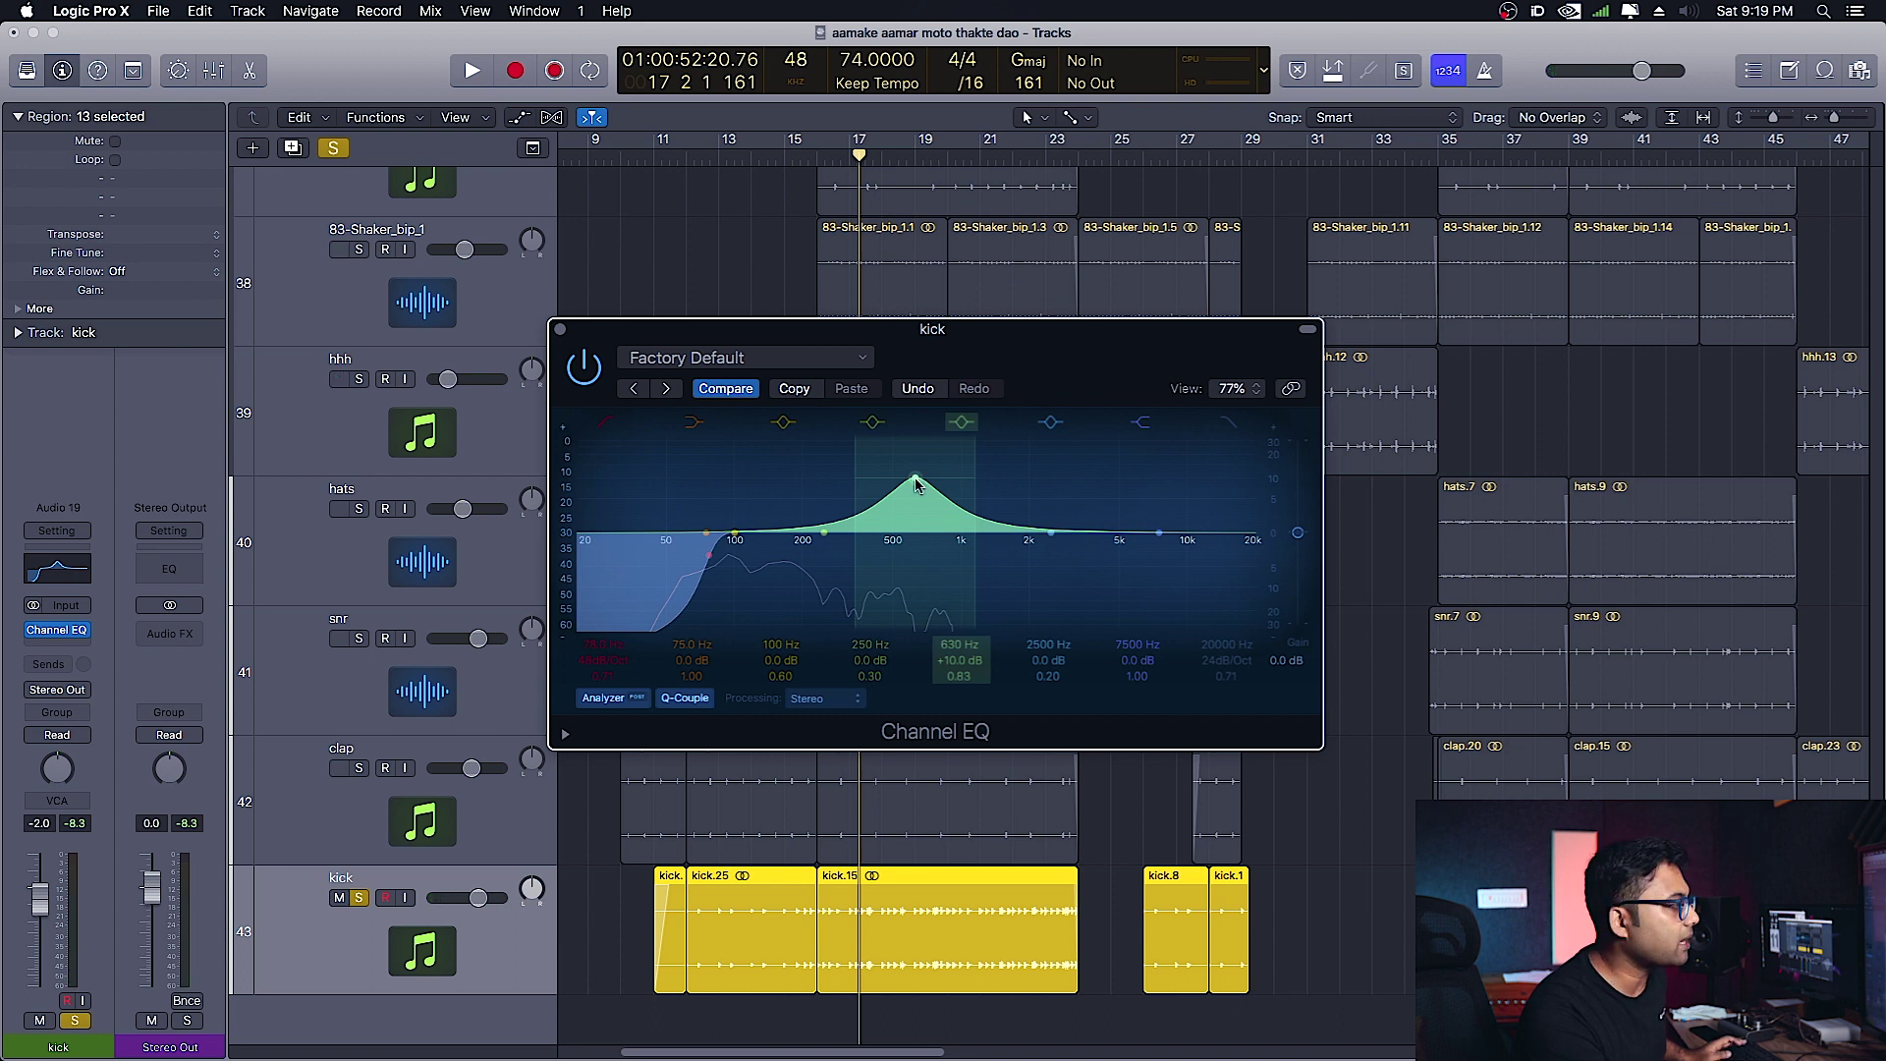
pyautogui.moveTo(916, 483); pyautogui.dragTo(915, 519)
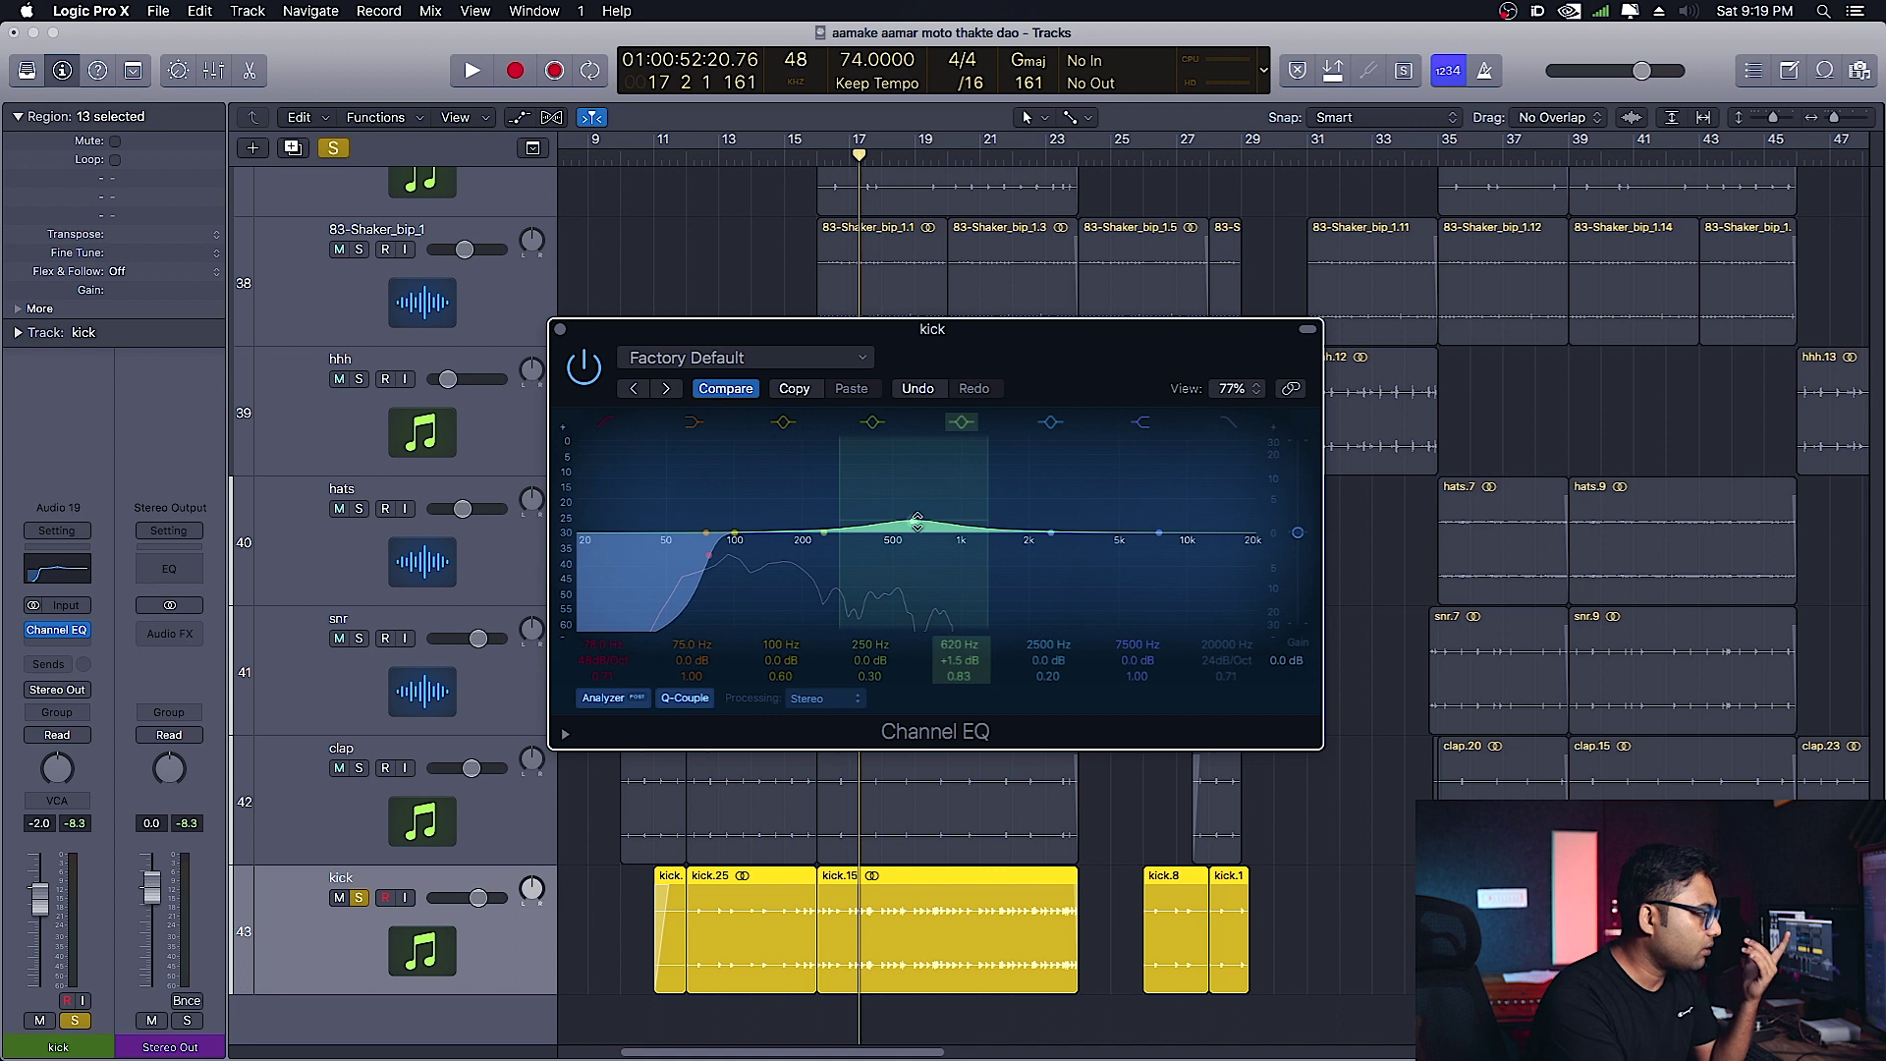
# Set the midrange band to +1.0 dB at 1080 Hz and the upper-mid band to +1.0 dB at 2400 Hz with Q 1.50
pyautogui.moveTo(916, 521); pyautogui.dragTo(1041, 479)
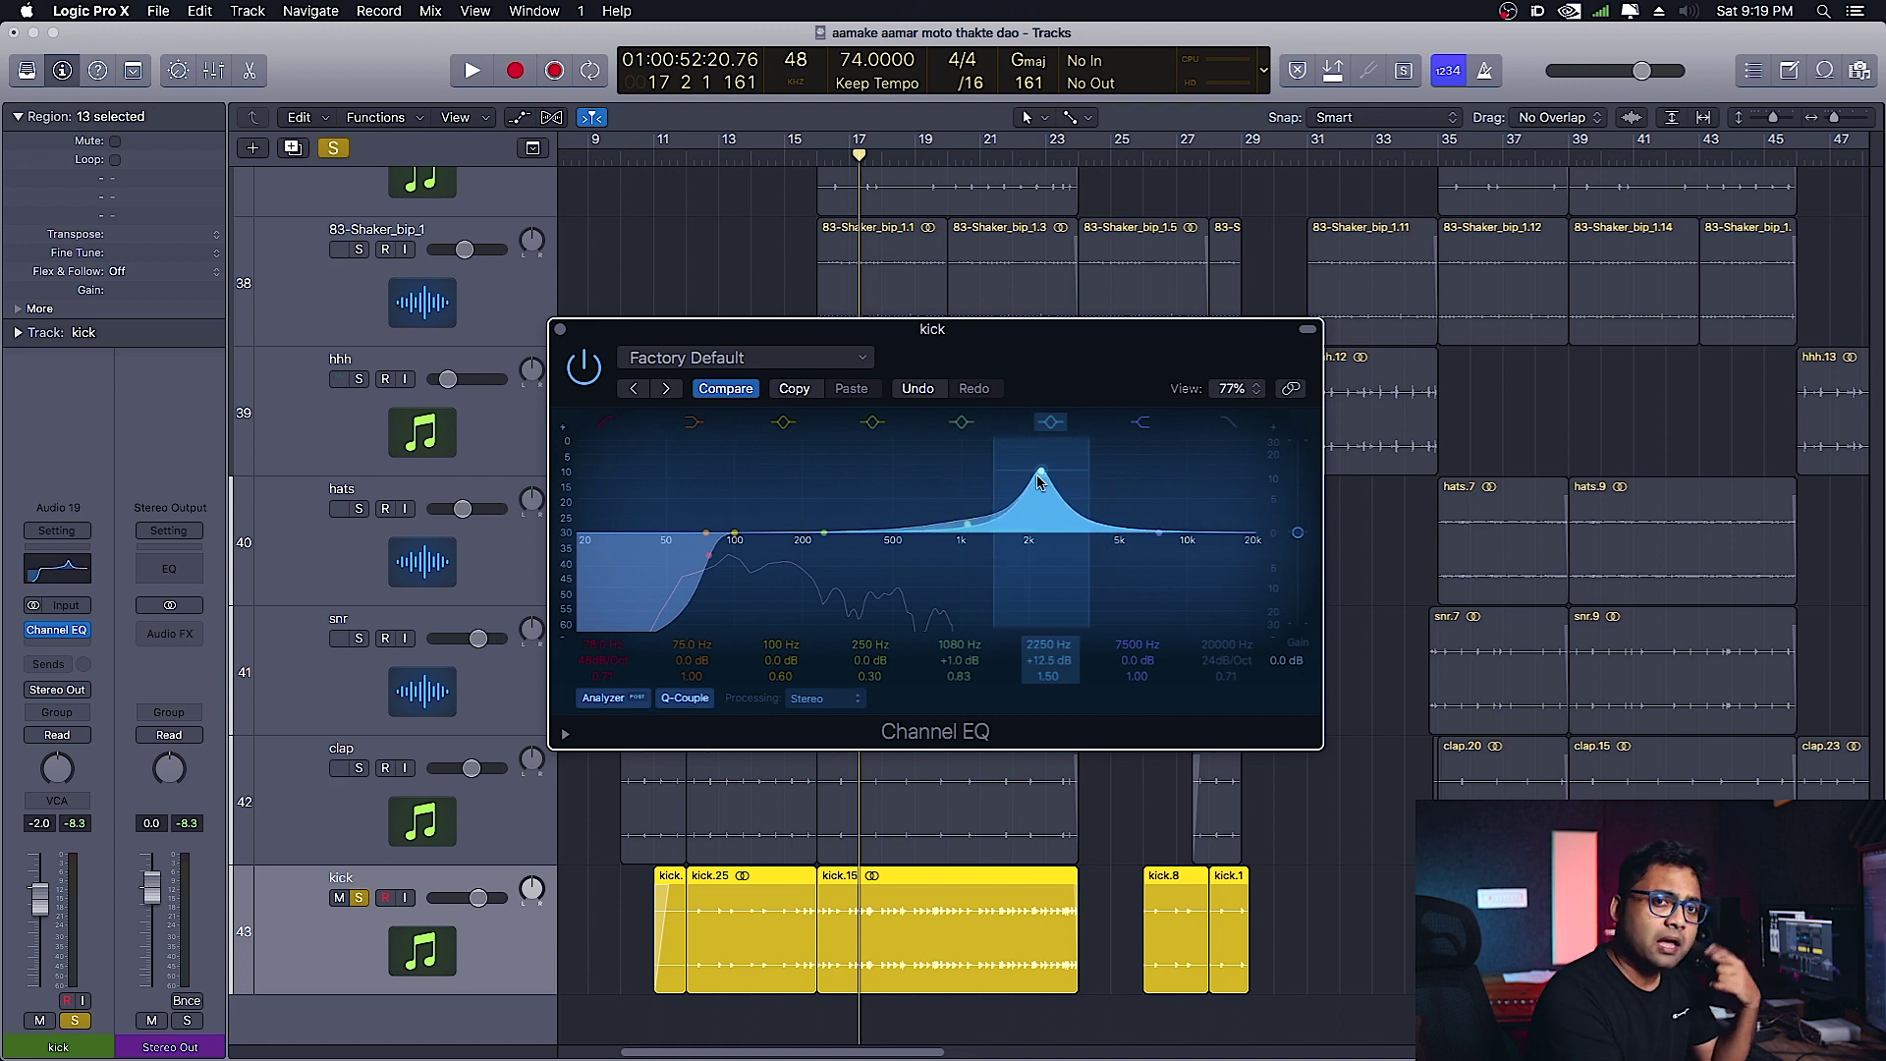
pyautogui.moveTo(1040, 478); pyautogui.dragTo(1047, 531)
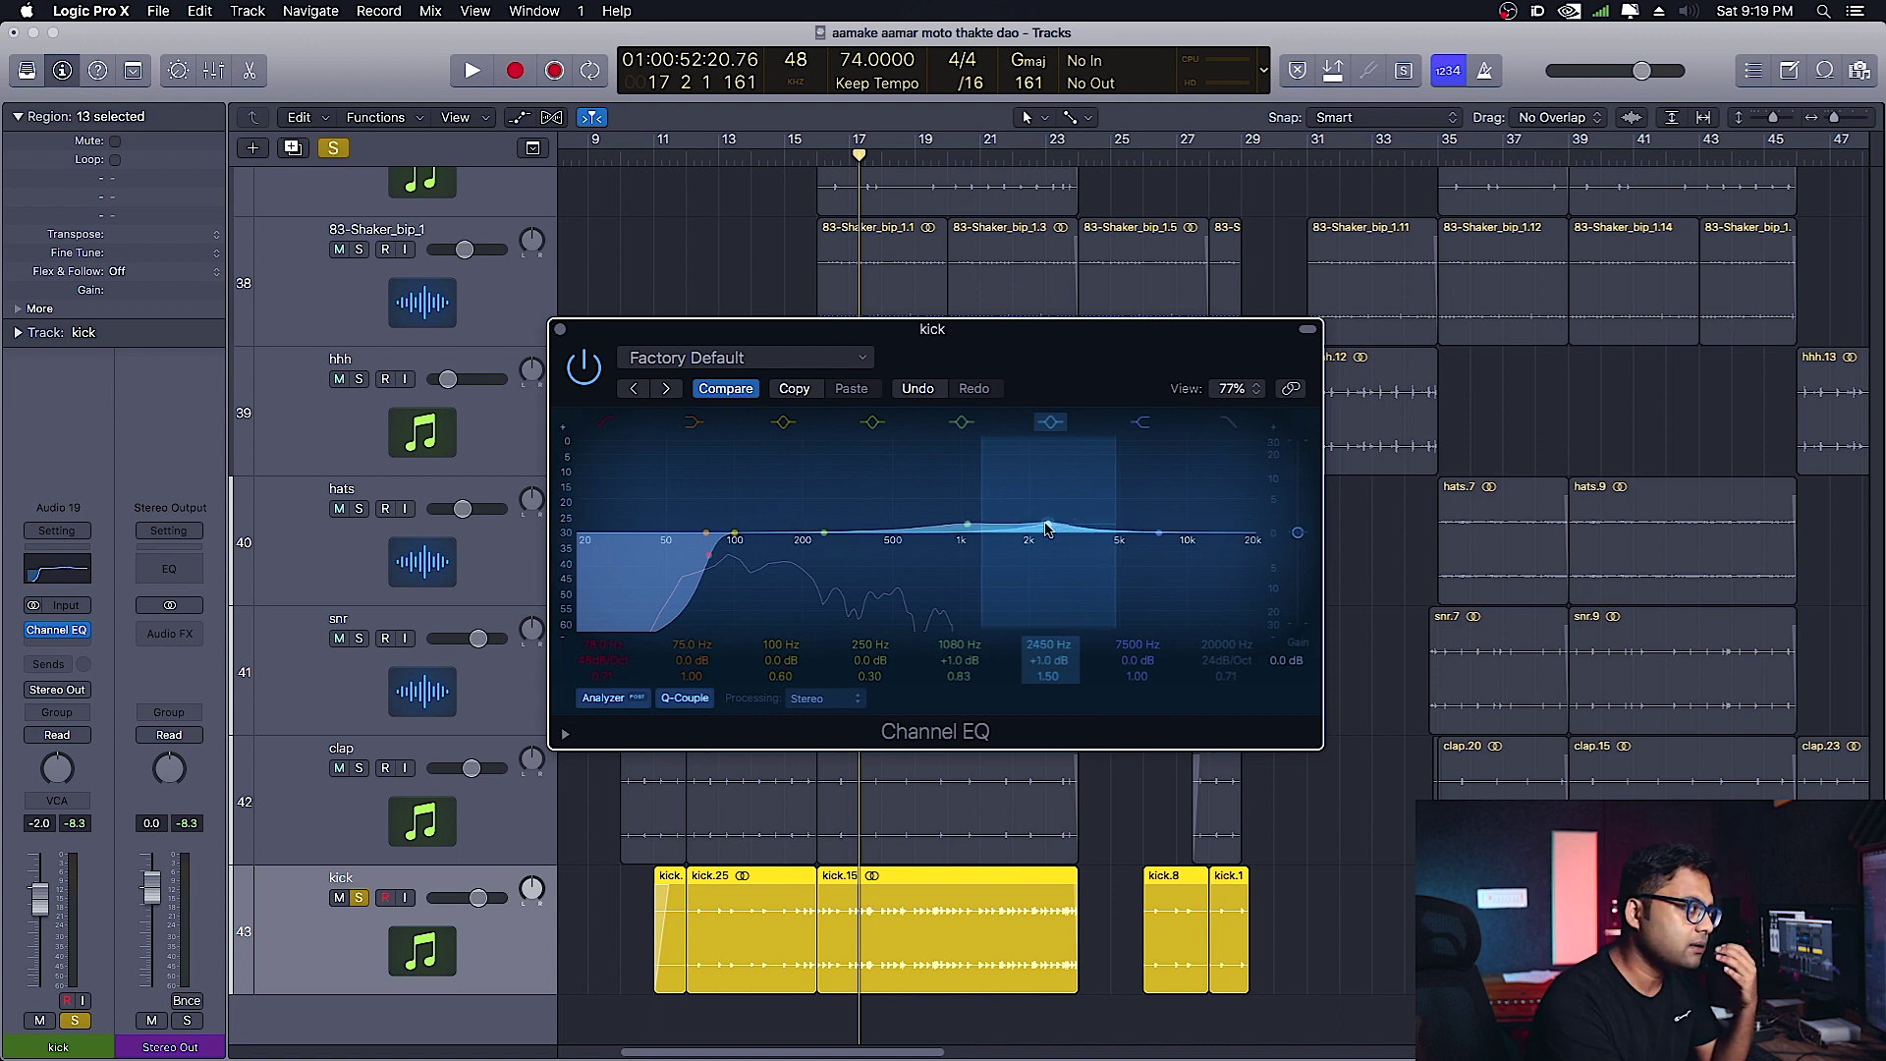
pyautogui.moveTo(1047, 528); pyautogui.dragTo(1045, 527)
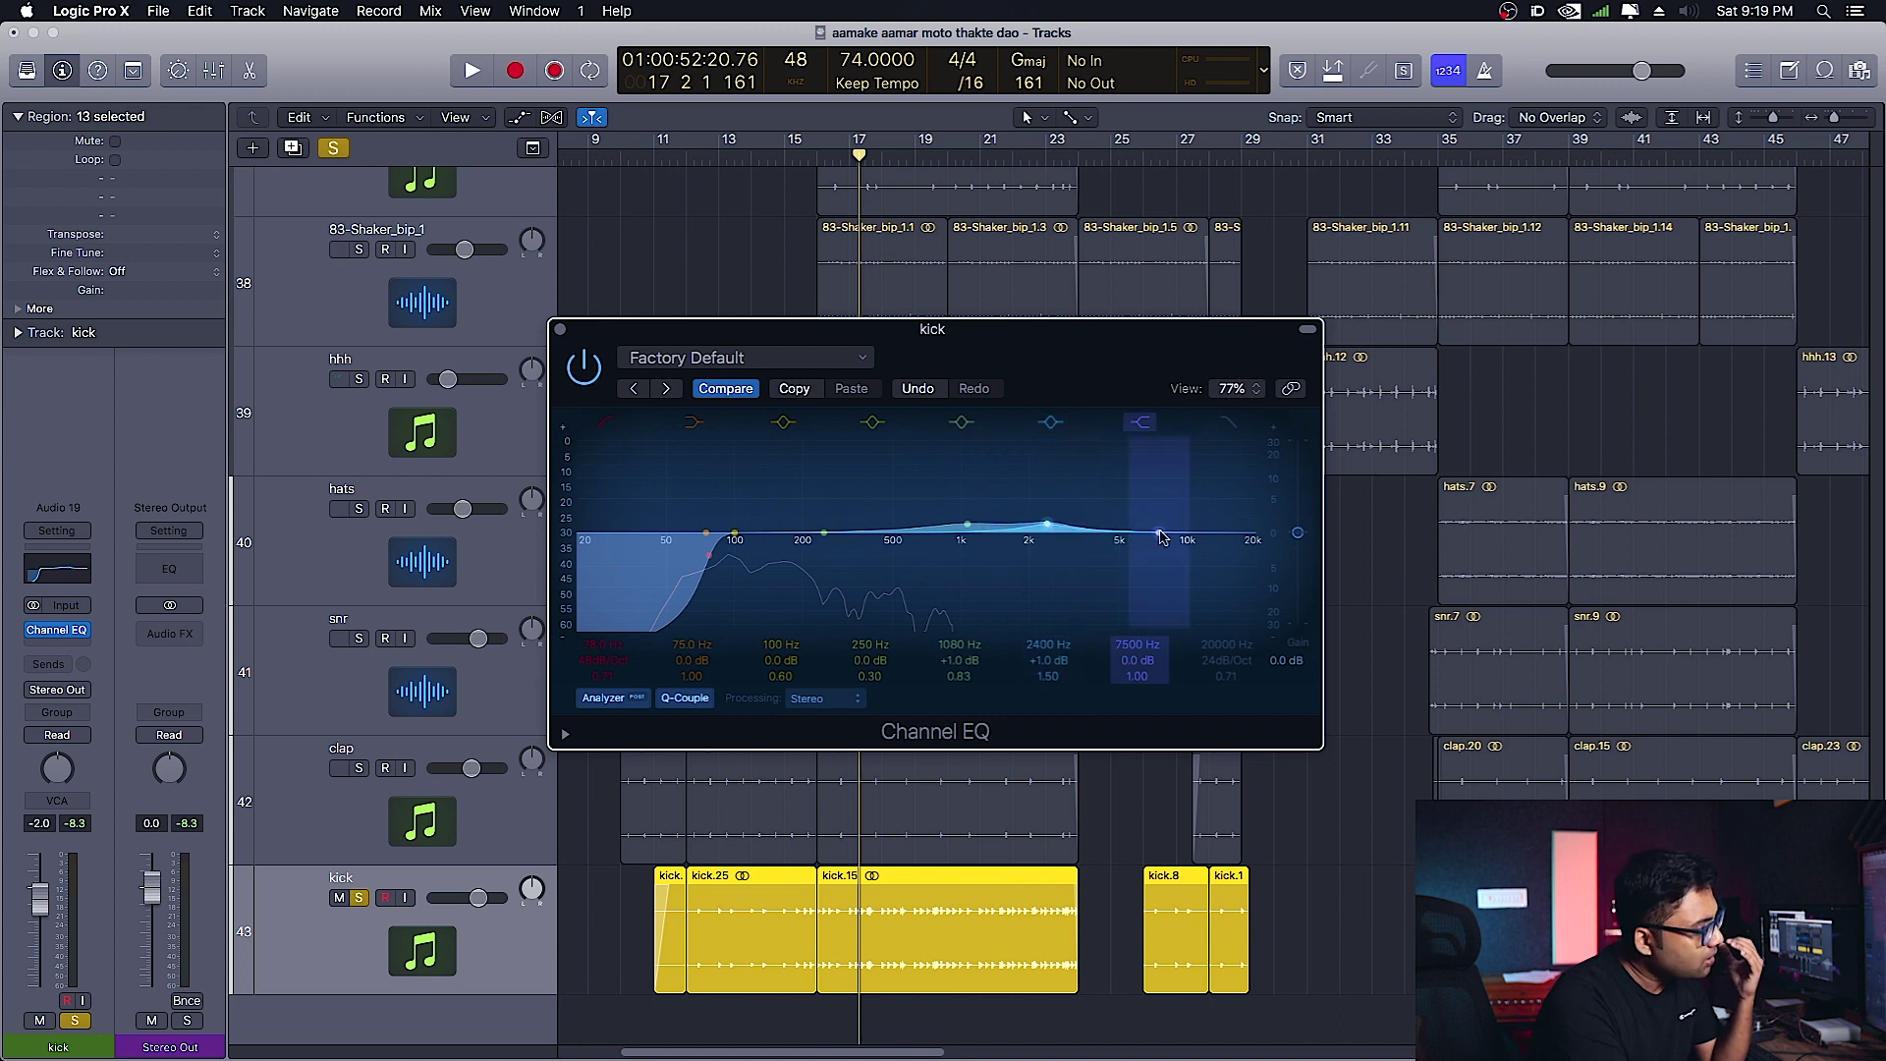
# Raise the high shelf by 4.5 dB at 7300 Hz
pyautogui.moveTo(1167, 539)
pyautogui.mouseDown()
pyautogui.moveTo(1133, 530)
pyautogui.moveTo(1163, 520)
pyautogui.mouseUp()
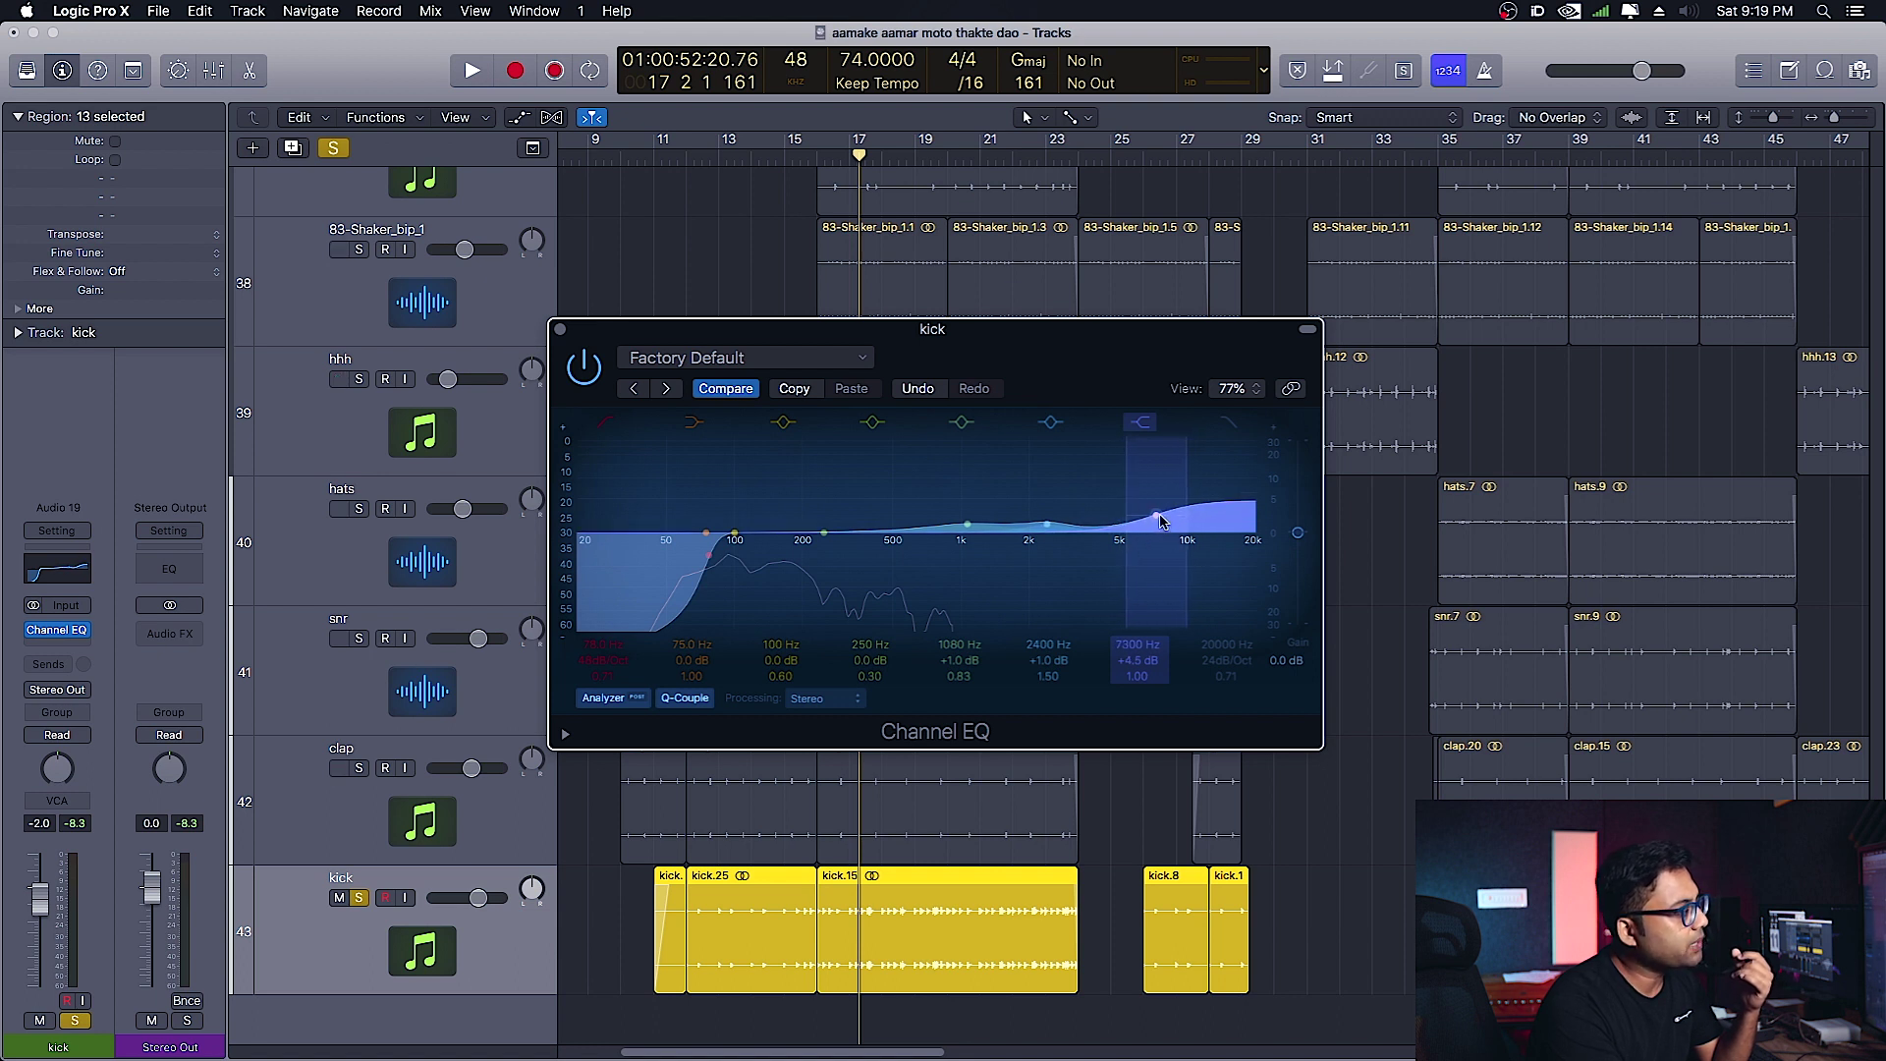